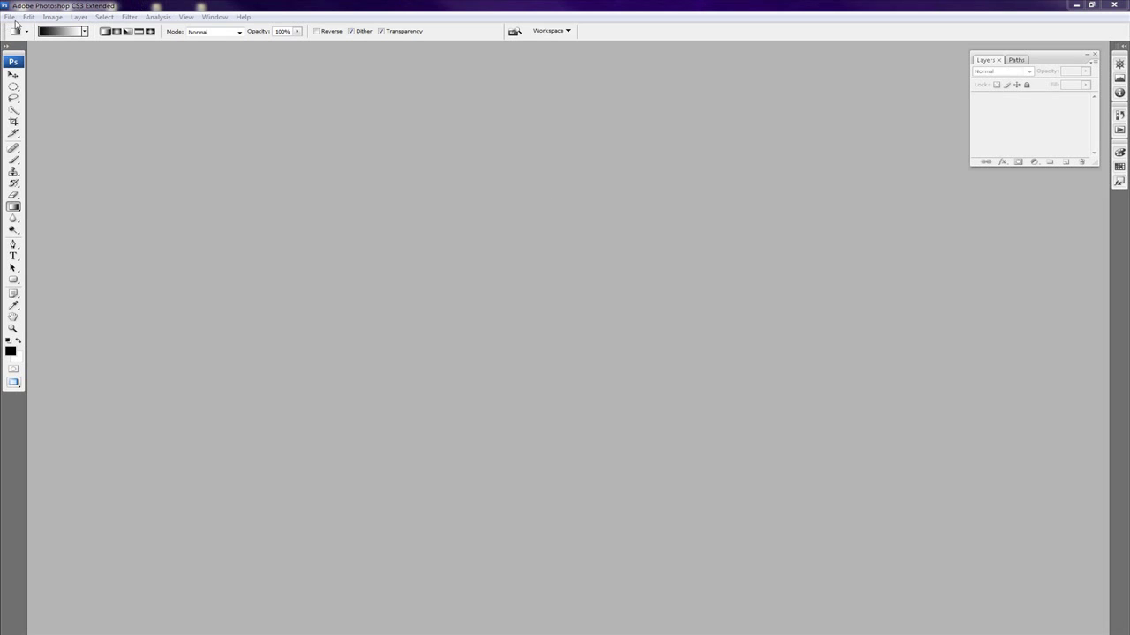
Create a 1024 × 768 px, 72 ppi RGB document with a white background, then move the Layers panel onto the canvas
{"action": "left_click", "coordinate": [10, 17]}
{"action": "left_click", "coordinate": [18, 30]}
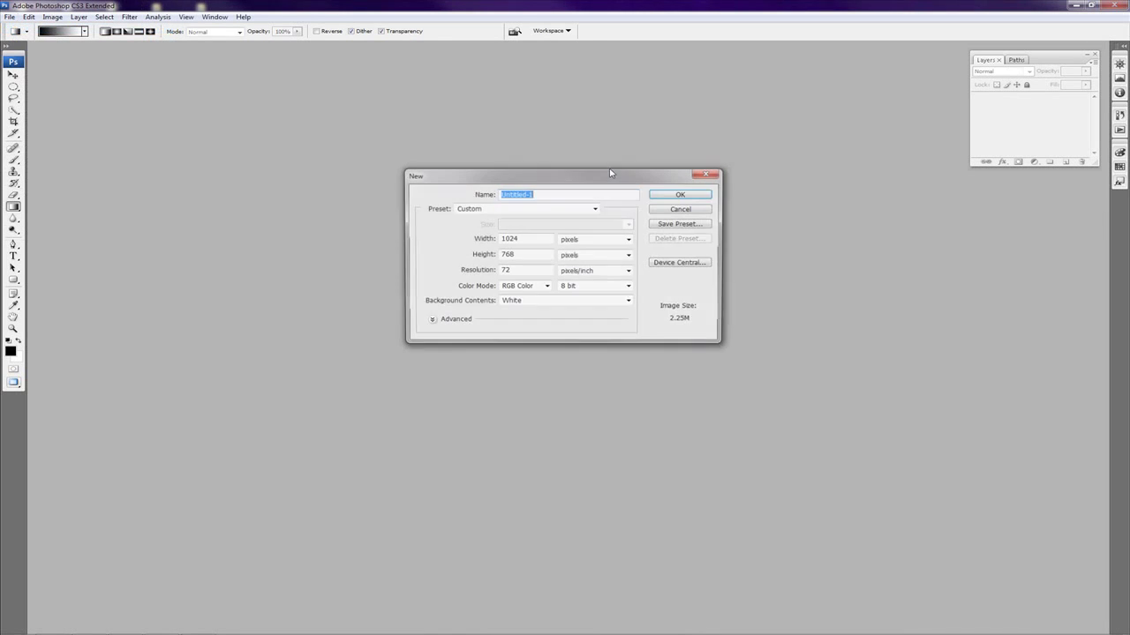
{"action": "double_click", "coordinate": [540, 237]}
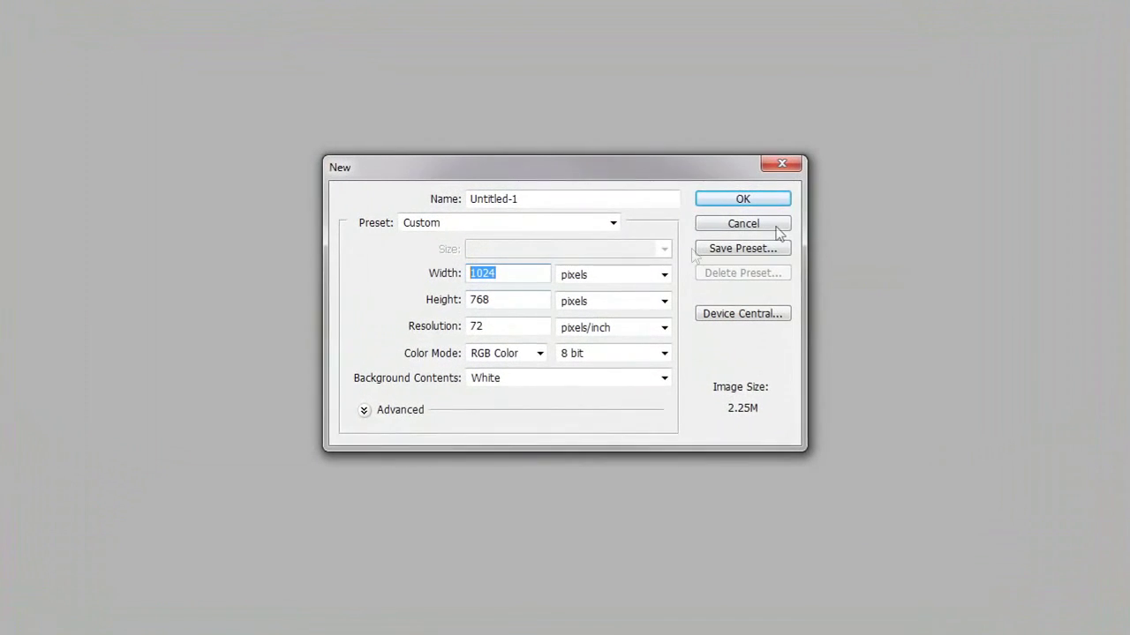
{"action": "left_click", "coordinate": [738, 200]}
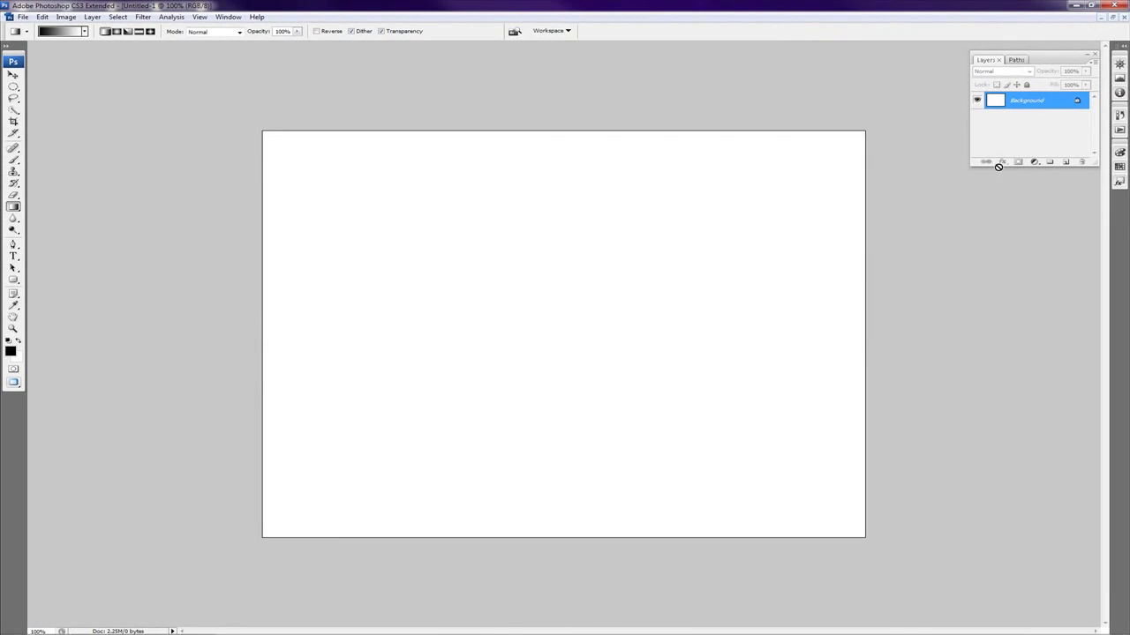
{"action": "left_click_drag", "start_coordinate": [1065, 60], "coordinate": [428, 308]}
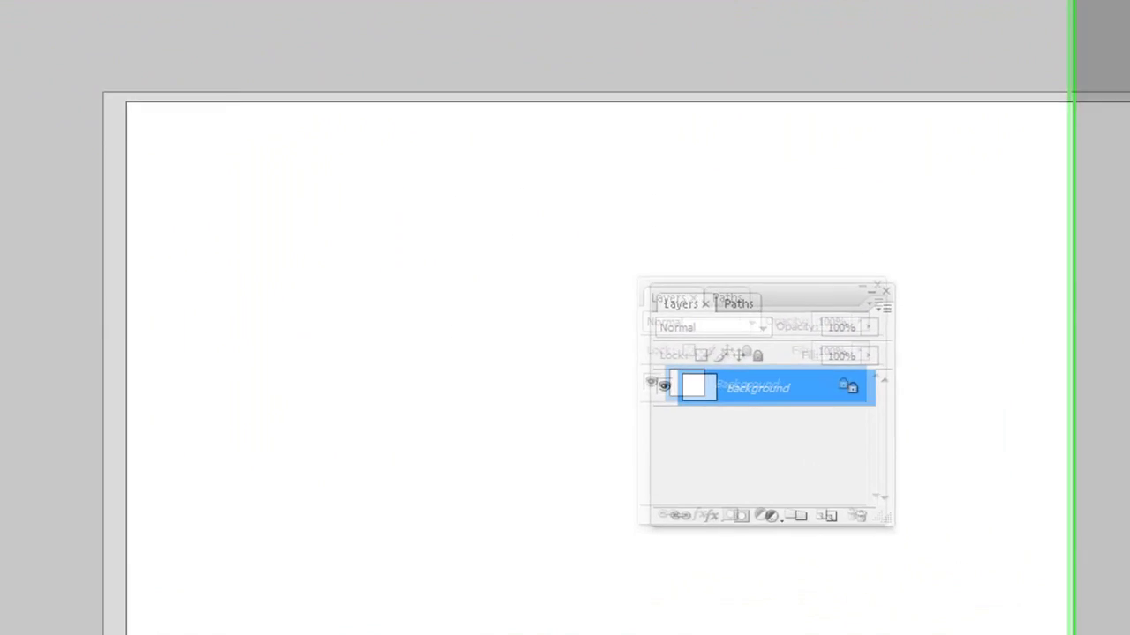
Hide and reshow the Layers panel, then place it at the canvas's top-right edge
{"action": "left_click", "coordinate": [335, 28]}
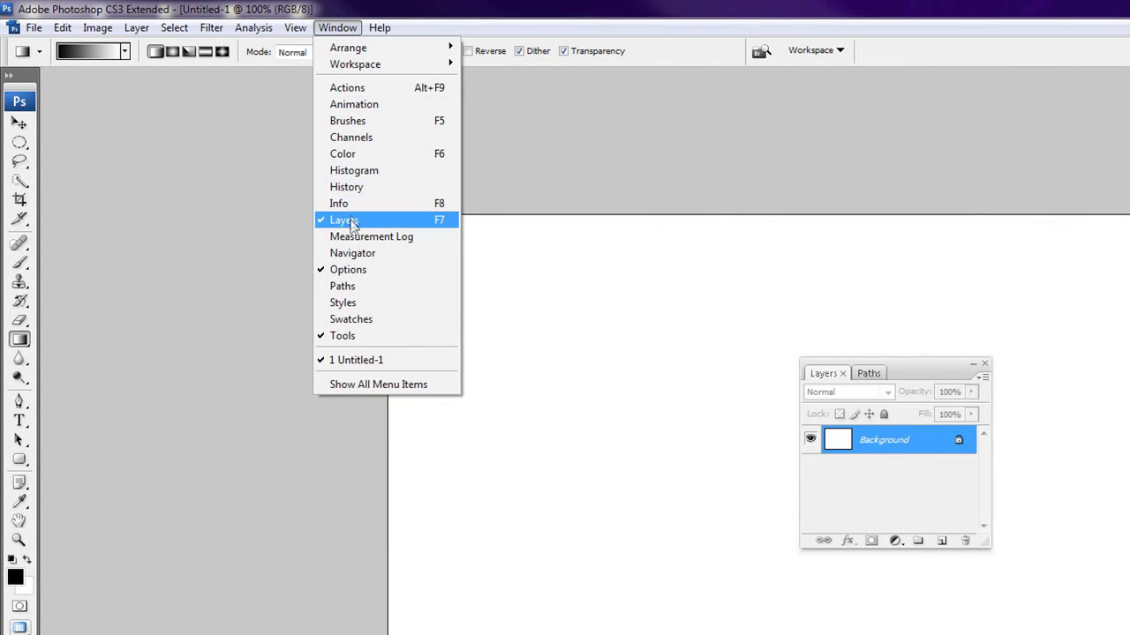
{"action": "left_click", "coordinate": [351, 225]}
{"action": "left_click", "coordinate": [343, 29]}
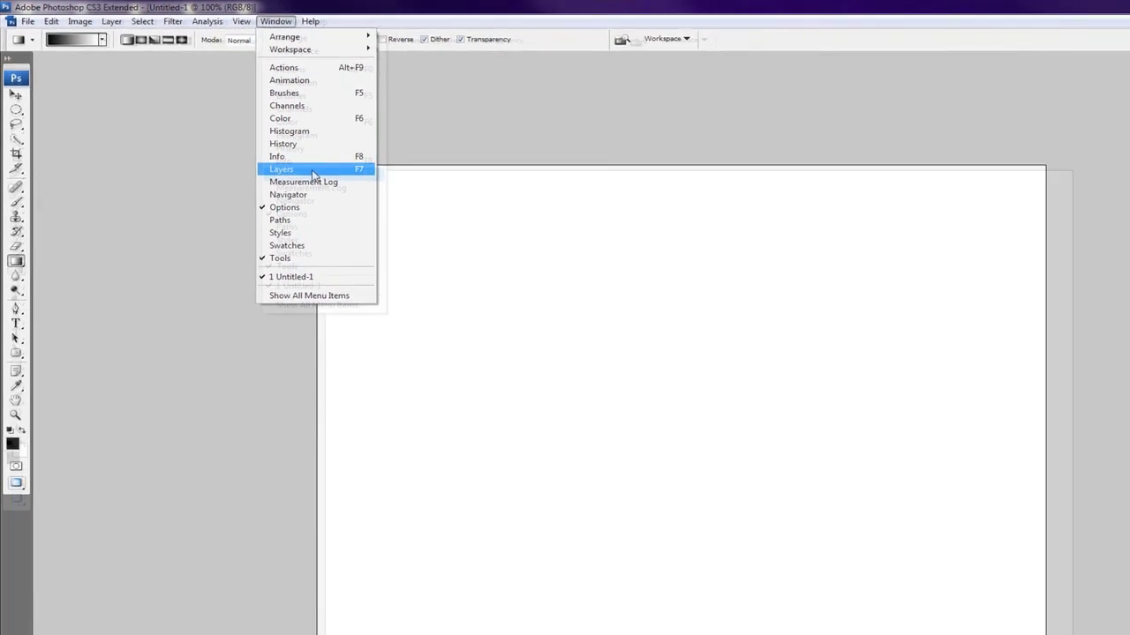
{"action": "left_click", "coordinate": [312, 176]}
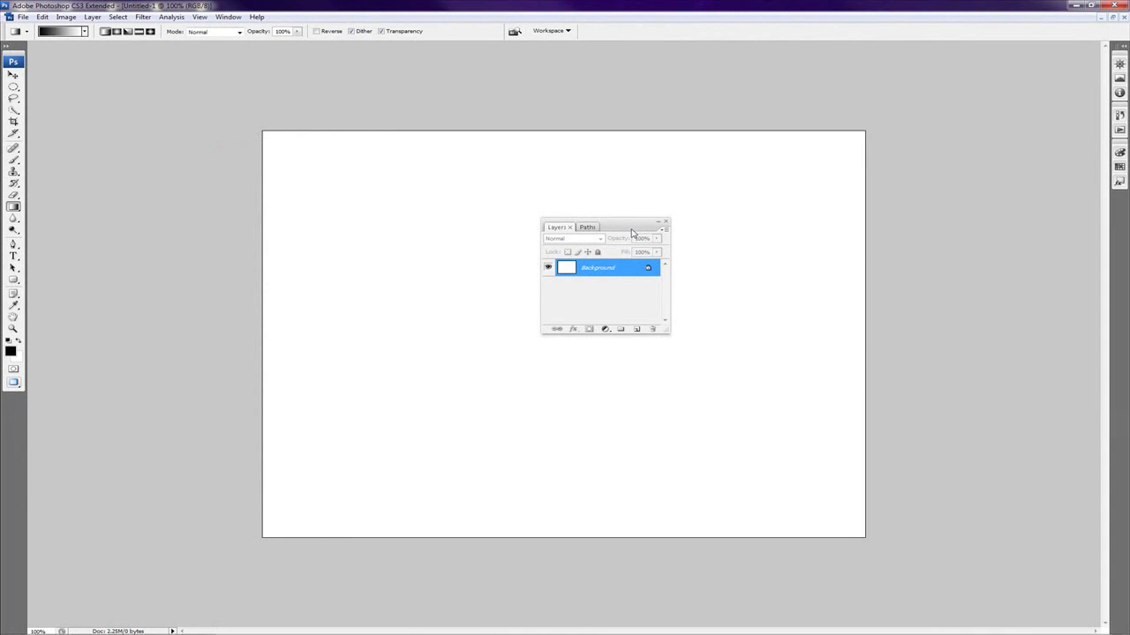
{"action": "left_click_drag", "start_coordinate": [627, 225], "coordinate": [619, 183]}
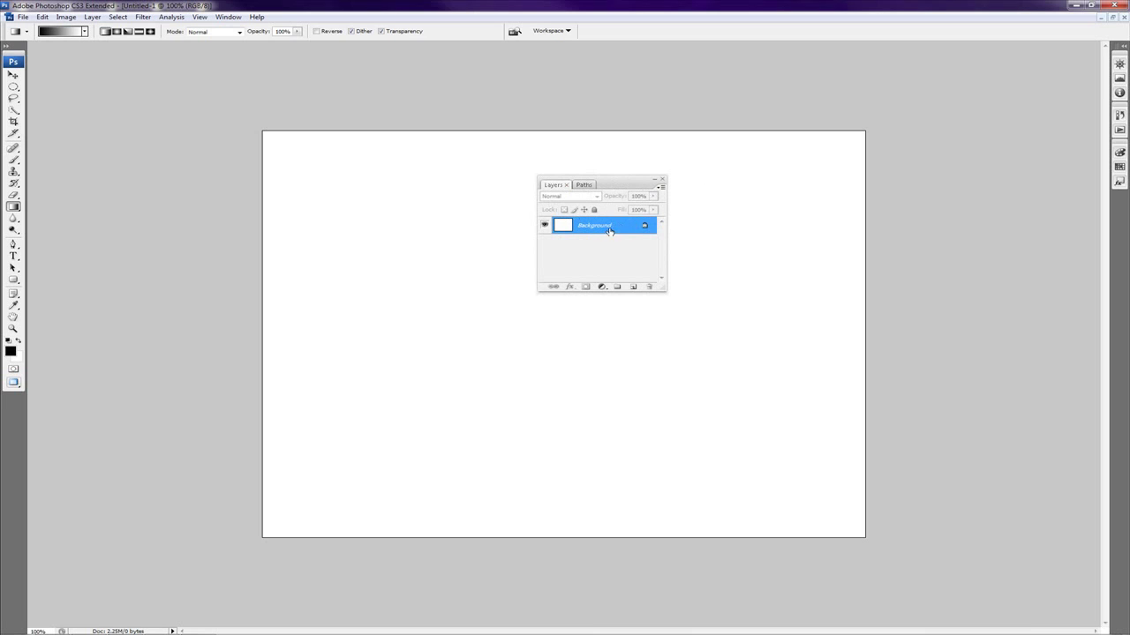
{"action": "left_click_drag", "start_coordinate": [632, 187], "coordinate": [733, 138]}
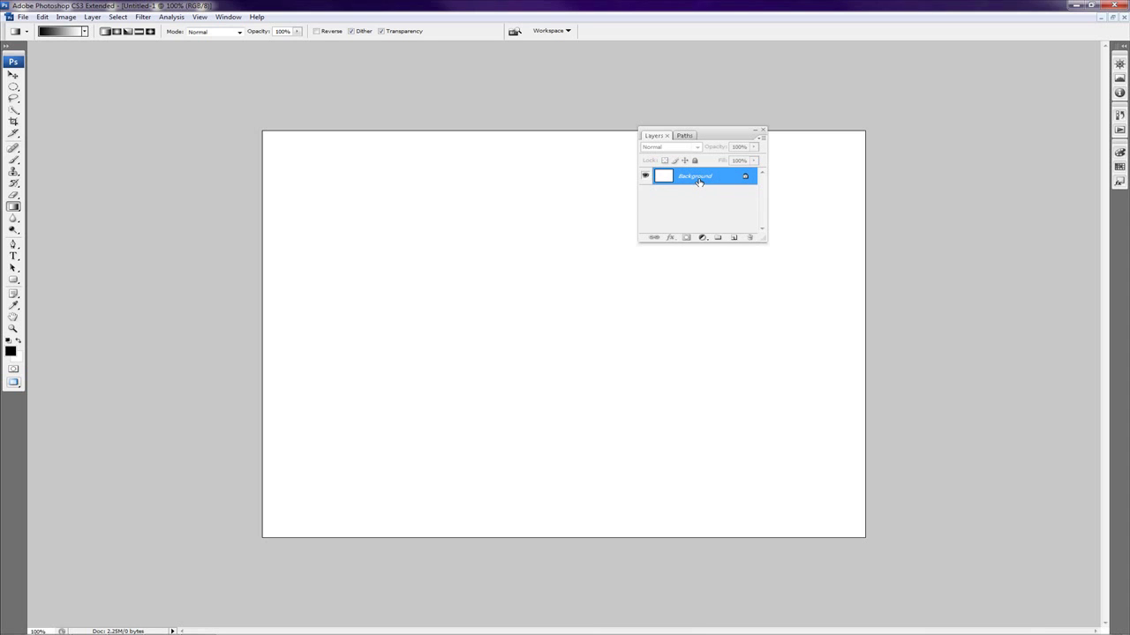
Replace the locked Background with an unlocked duplicate renamed 'Background'
{"action": "mouse_move", "coordinate": [684, 181]}
{"action": "left_mouse_down"}
{"action": "mouse_move", "coordinate": [735, 228]}
{"action": "mouse_move", "coordinate": [707, 180]}
{"action": "left_mouse_up"}
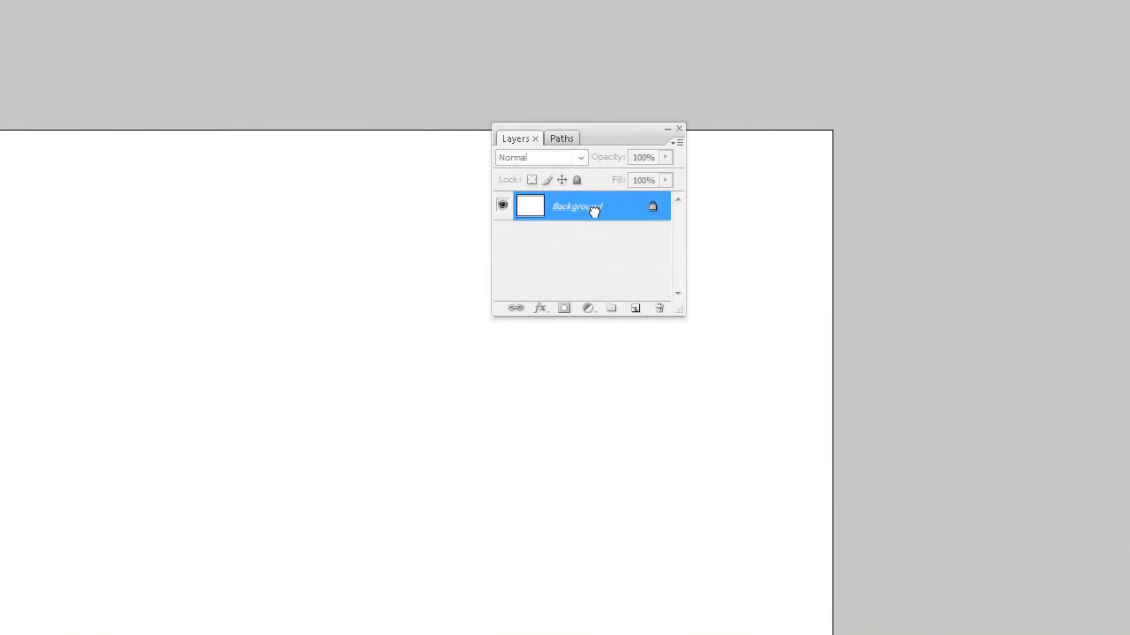
{"action": "left_click_drag", "start_coordinate": [594, 210], "coordinate": [634, 308]}
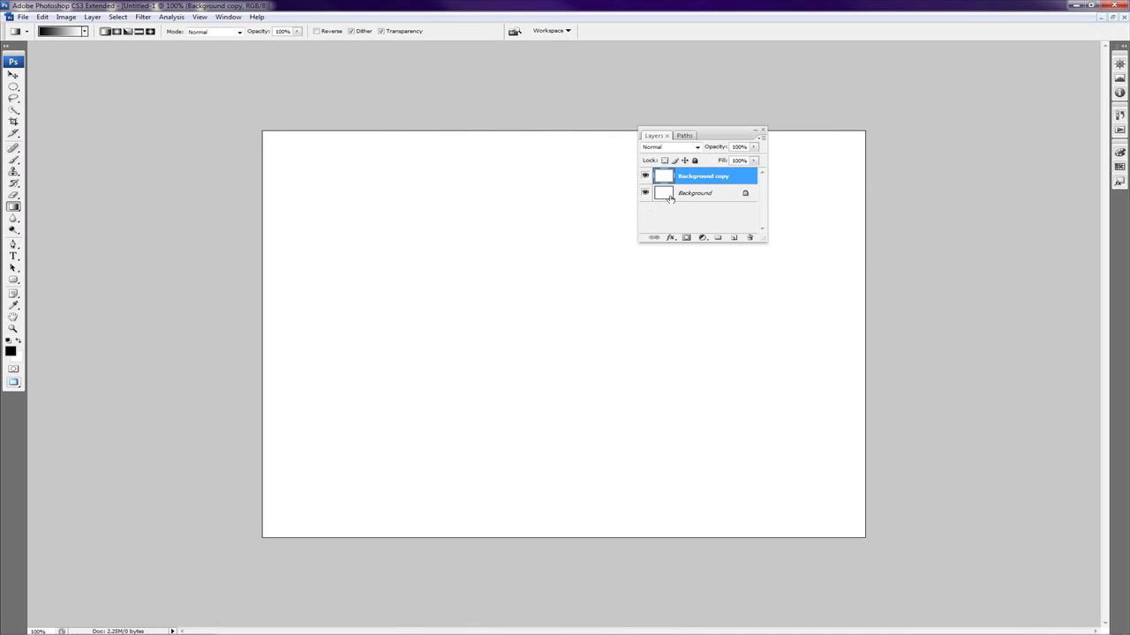
{"action": "left_click_drag", "start_coordinate": [673, 197], "coordinate": [747, 235]}
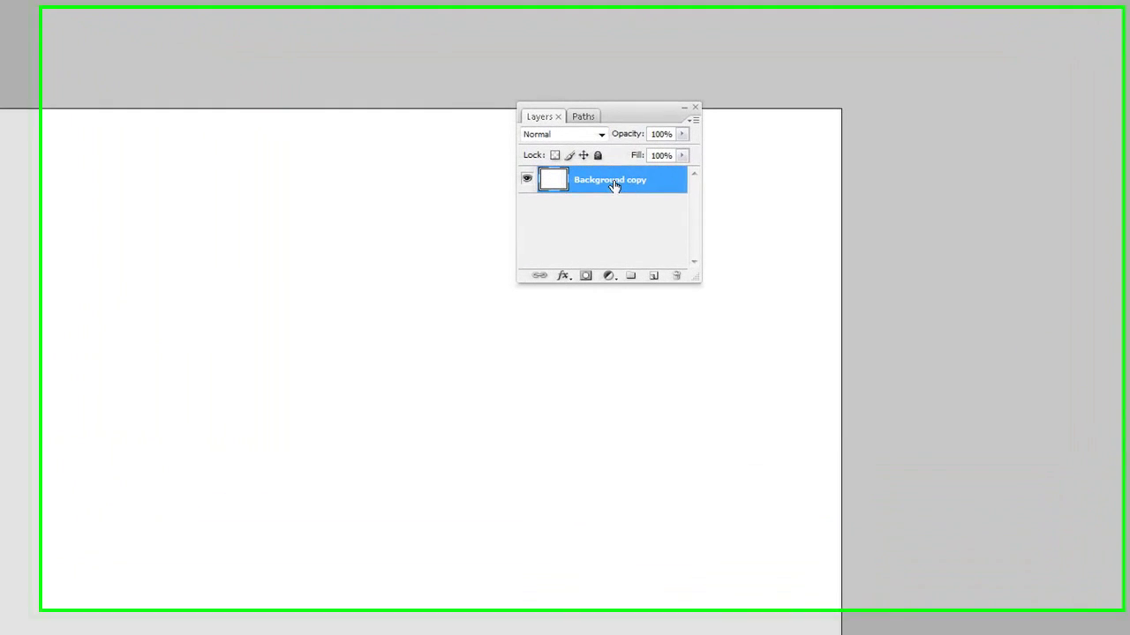
{"action": "double_click", "coordinate": [707, 177]}
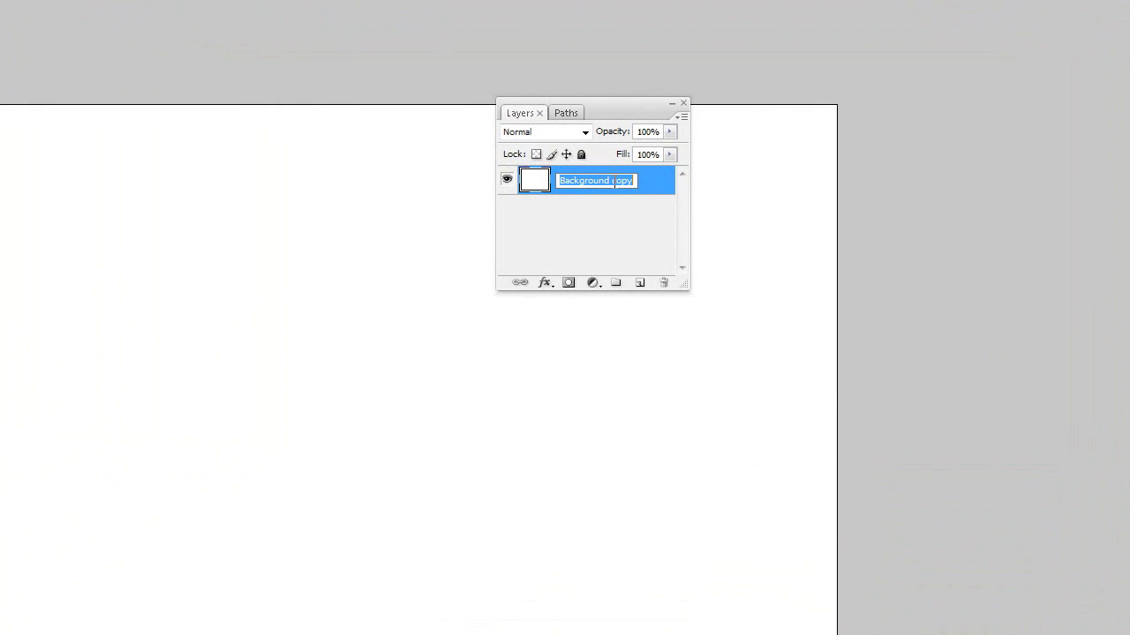
{"action": "type", "text": "Background"}
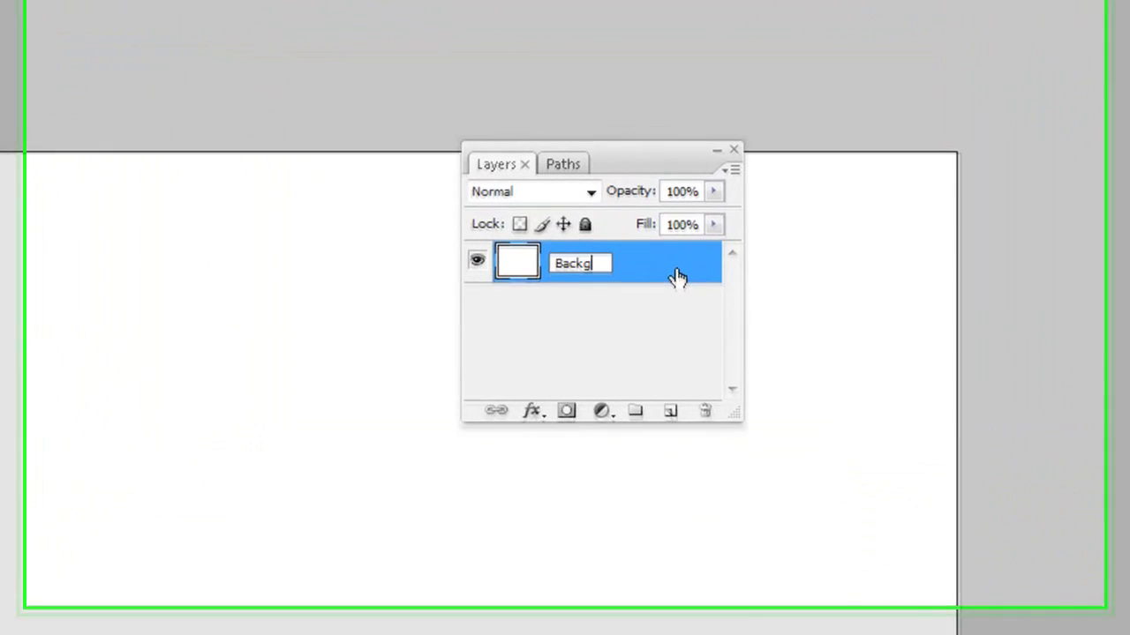
{"action": "key", "text": "Return"}
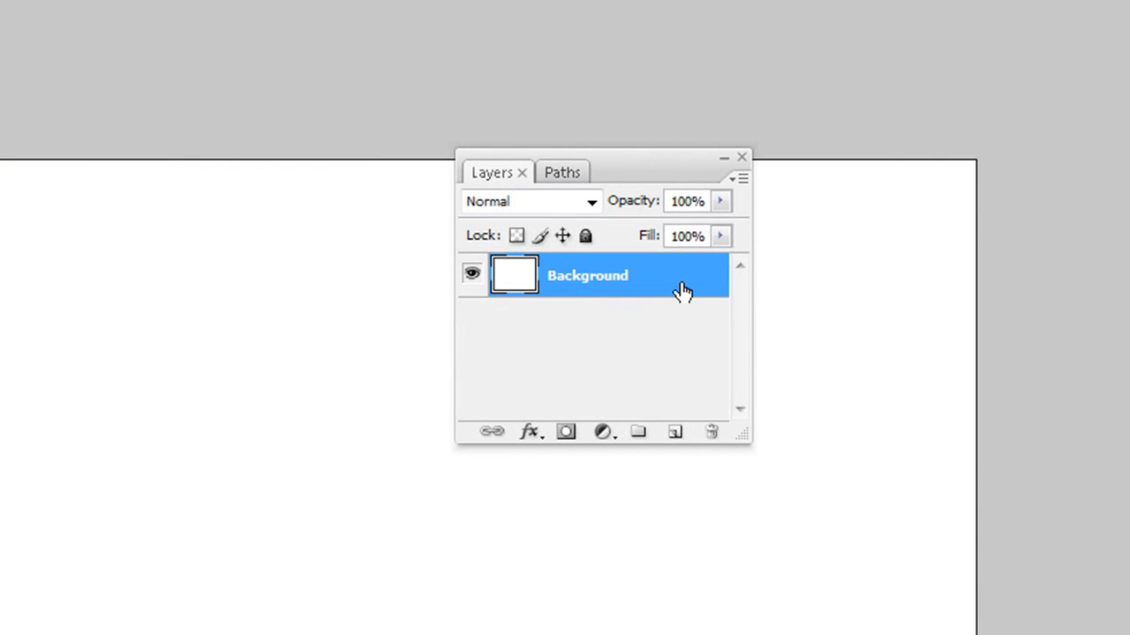
Reposition the Layers panel over the canvas and add an empty Layer 1 above Background
{"action": "left_click_drag", "start_coordinate": [608, 177], "coordinate": [1062, 179]}
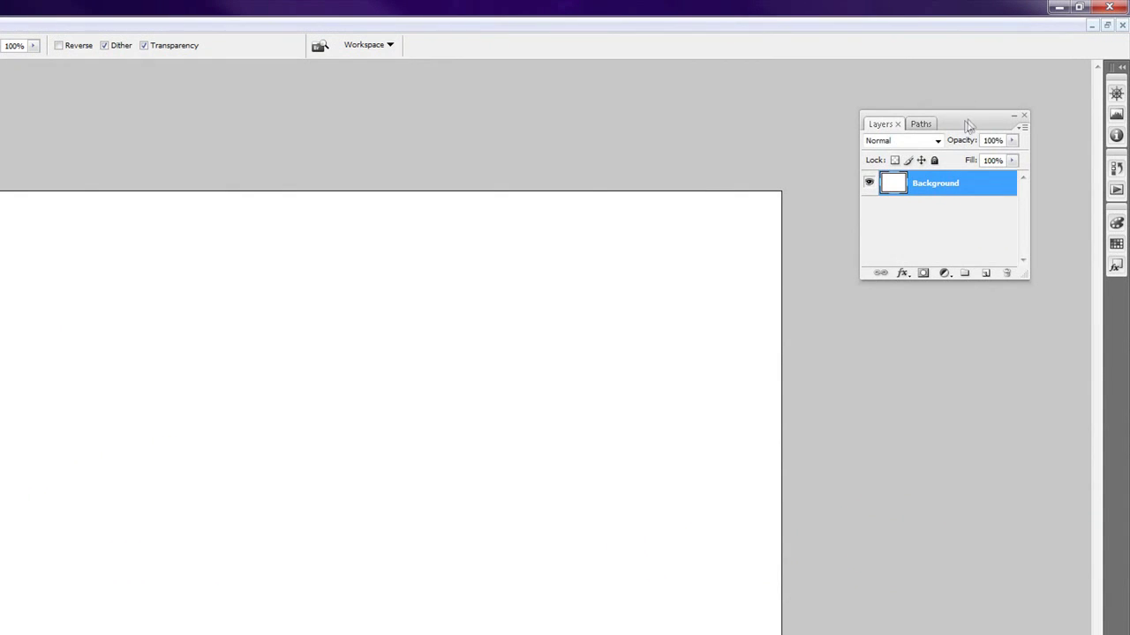
{"action": "left_click_drag", "start_coordinate": [969, 126], "coordinate": [663, 253]}
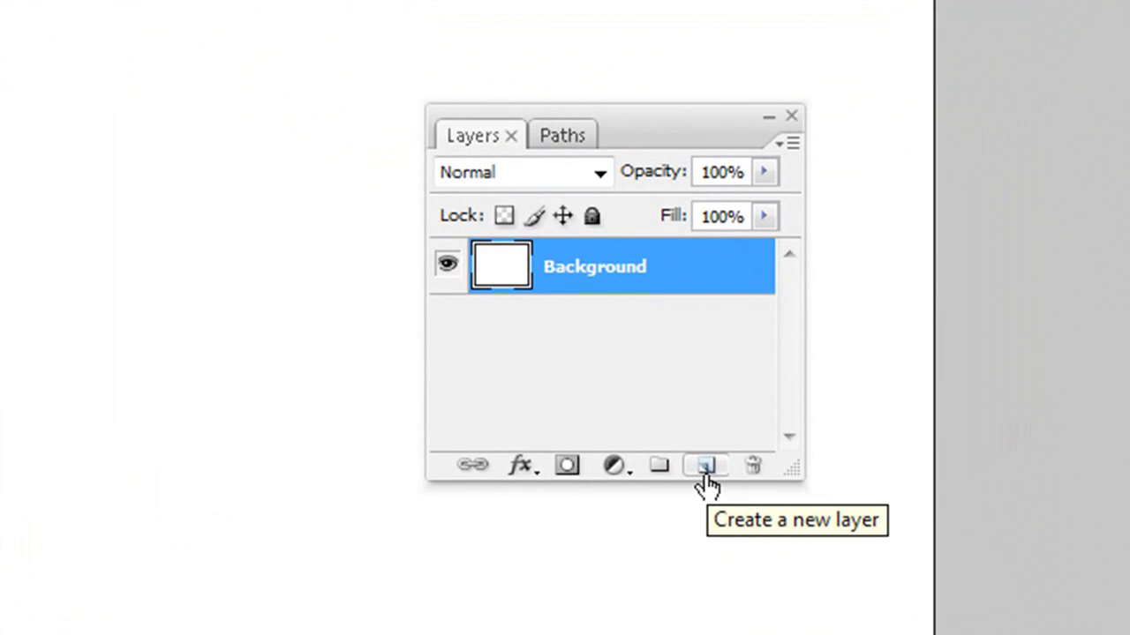
{"action": "left_click", "coordinate": [679, 404]}
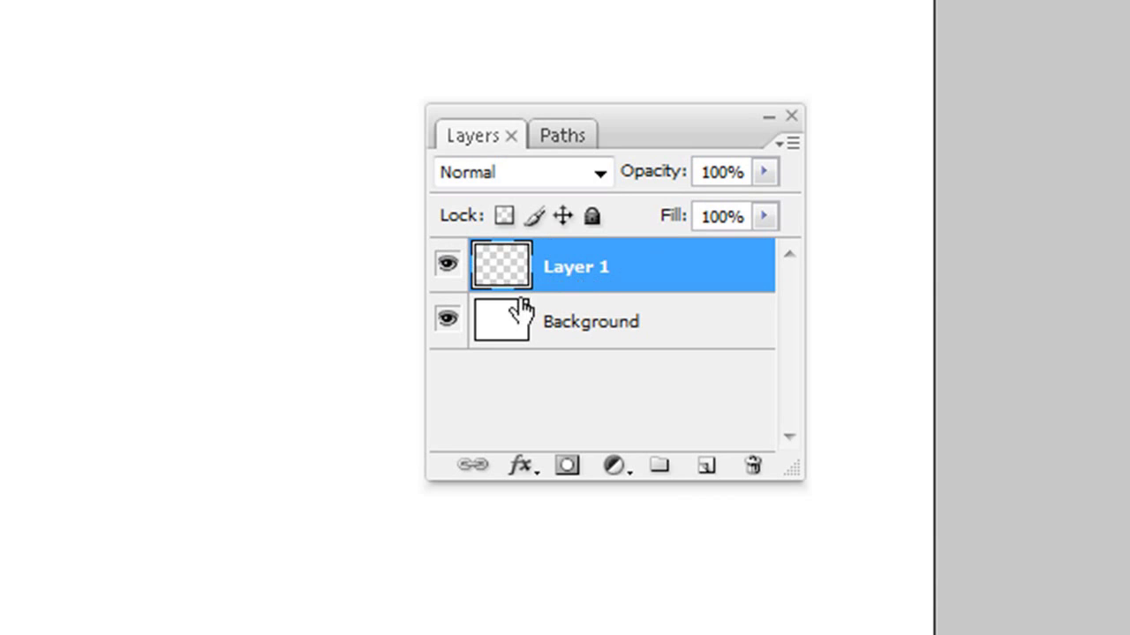
Add and delete extra empty layers, ending with a new Layer 2 above Layer 1
{"action": "left_click", "coordinate": [703, 468]}
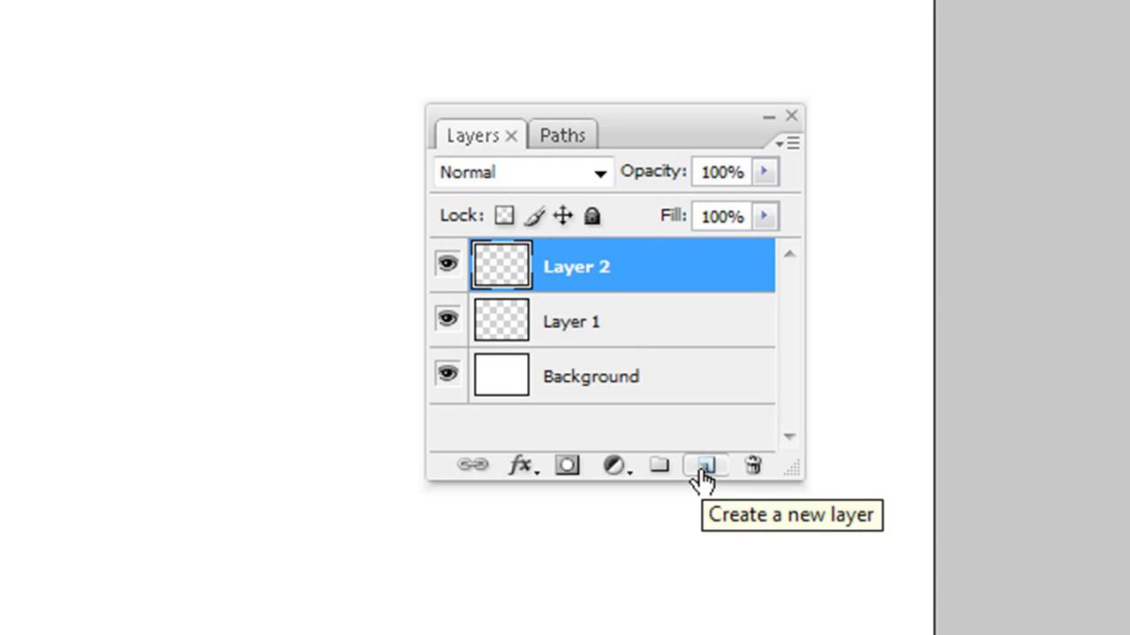
{"action": "left_click", "coordinate": [705, 468]}
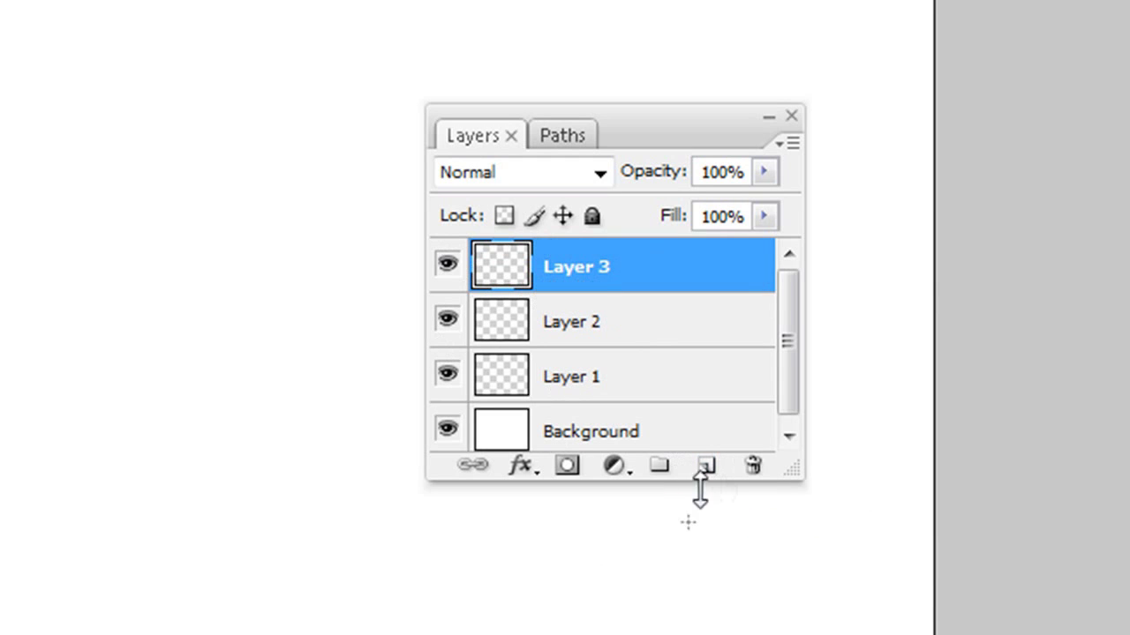
{"action": "left_click_drag", "start_coordinate": [588, 244], "coordinate": [753, 464]}
{"action": "left_click_drag", "start_coordinate": [502, 265], "coordinate": [755, 465]}
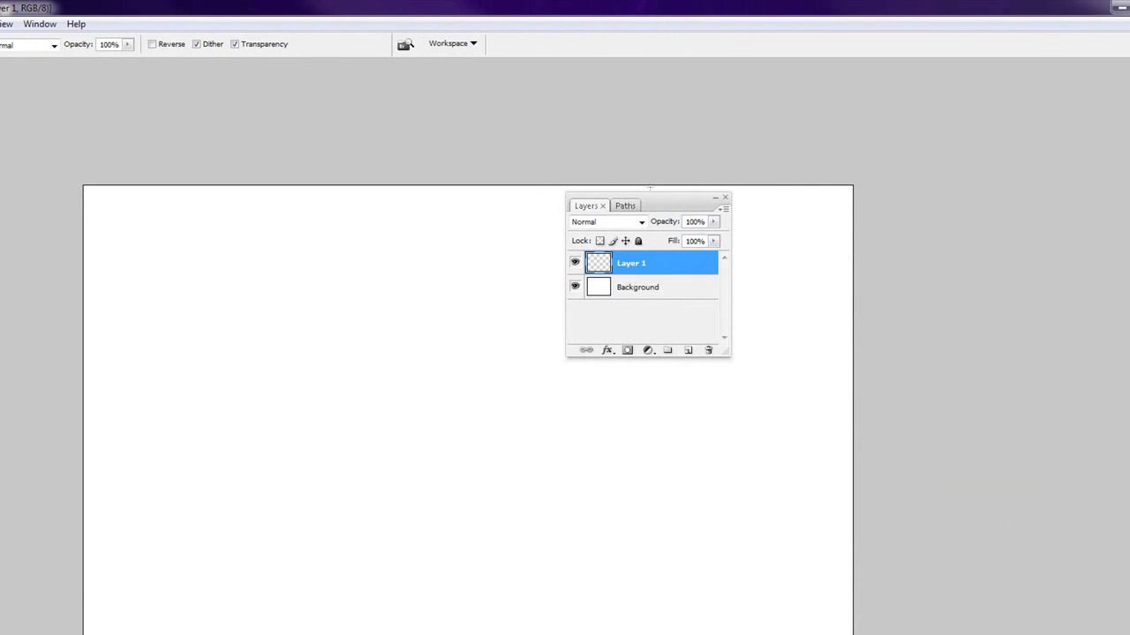
{"action": "left_click_drag", "start_coordinate": [669, 215], "coordinate": [744, 231]}
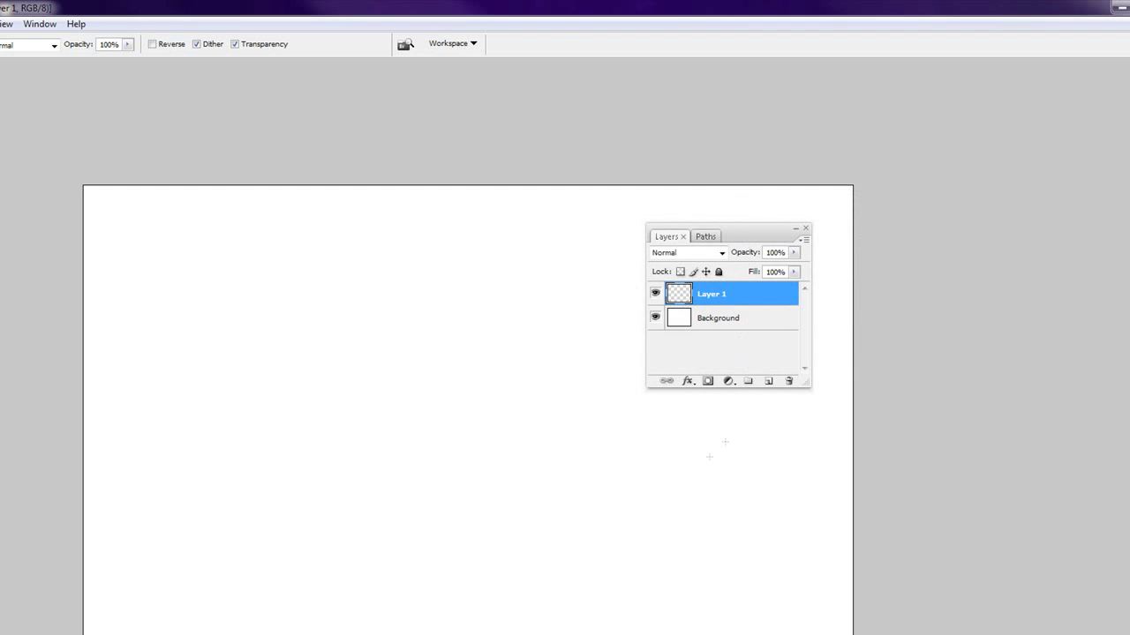
{"action": "left_click", "coordinate": [768, 382]}
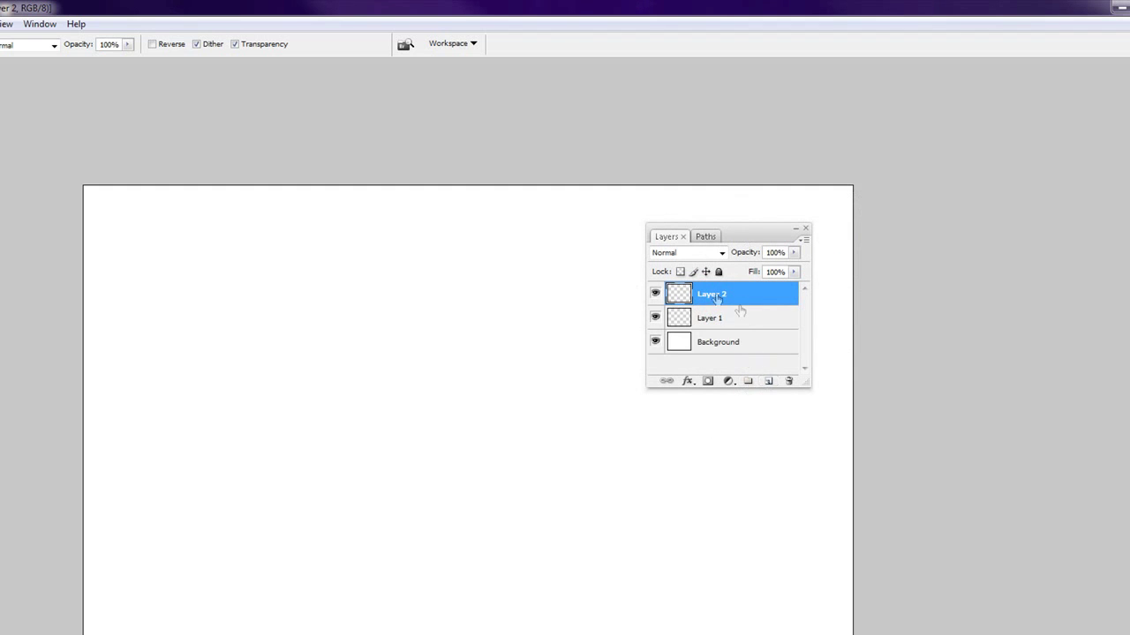
{"action": "left_click_drag", "start_coordinate": [777, 235], "coordinate": [1014, 156]}
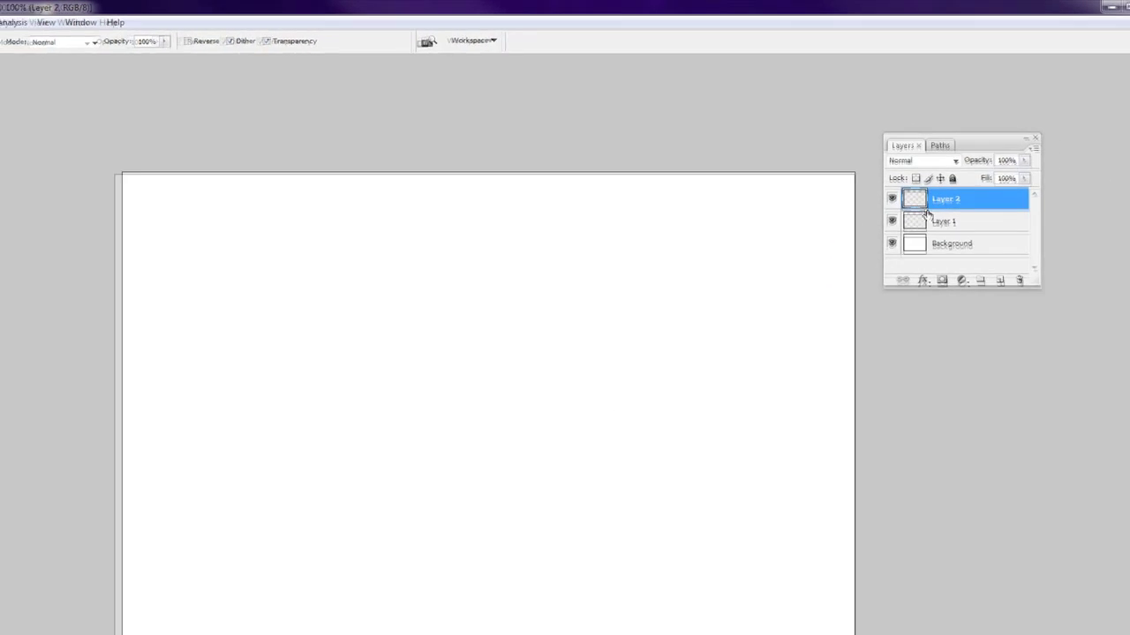
Make Layer 1 the active layer and choose the Elliptical Marquee Tool
{"action": "left_click", "coordinate": [929, 219]}
{"action": "left_click", "coordinate": [938, 196]}
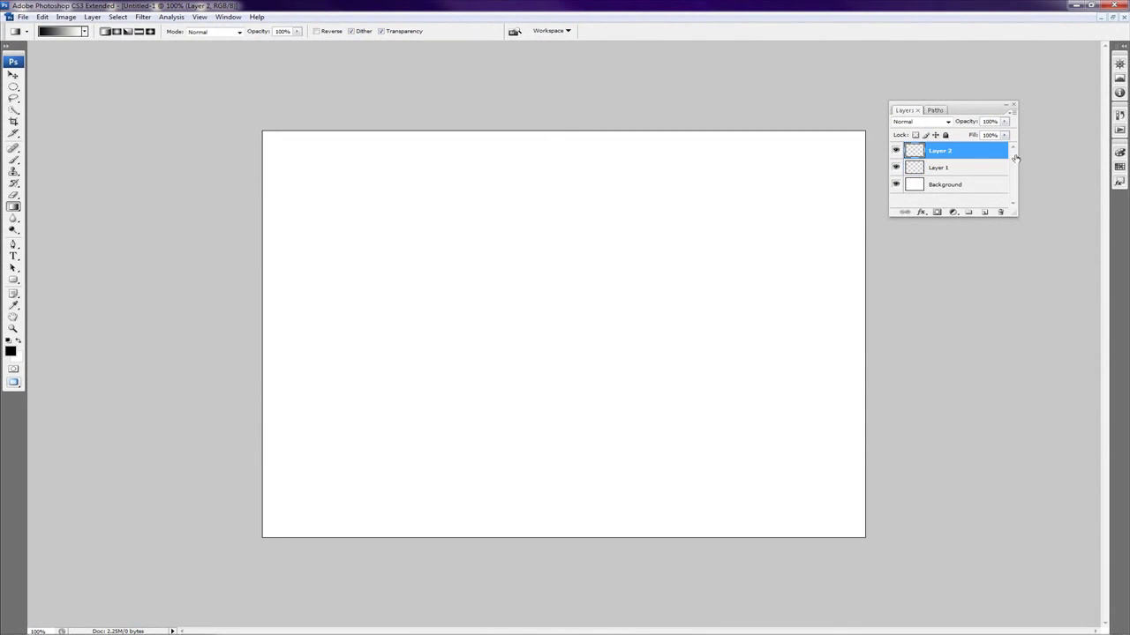
{"action": "left_click", "coordinate": [939, 171]}
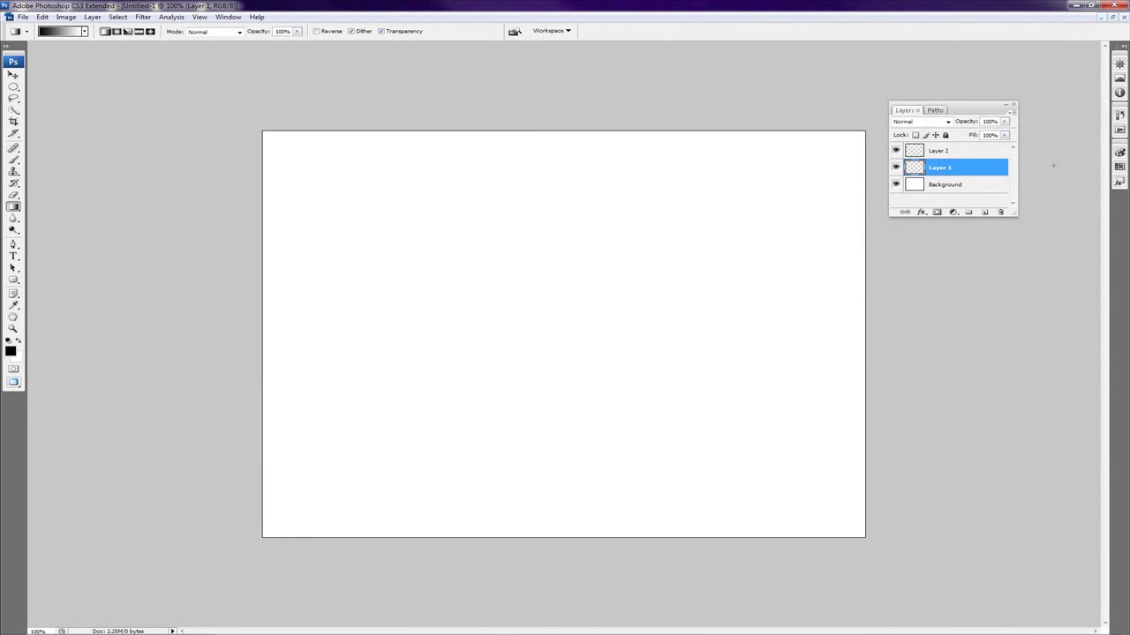
{"action": "left_click", "coordinate": [13, 86]}
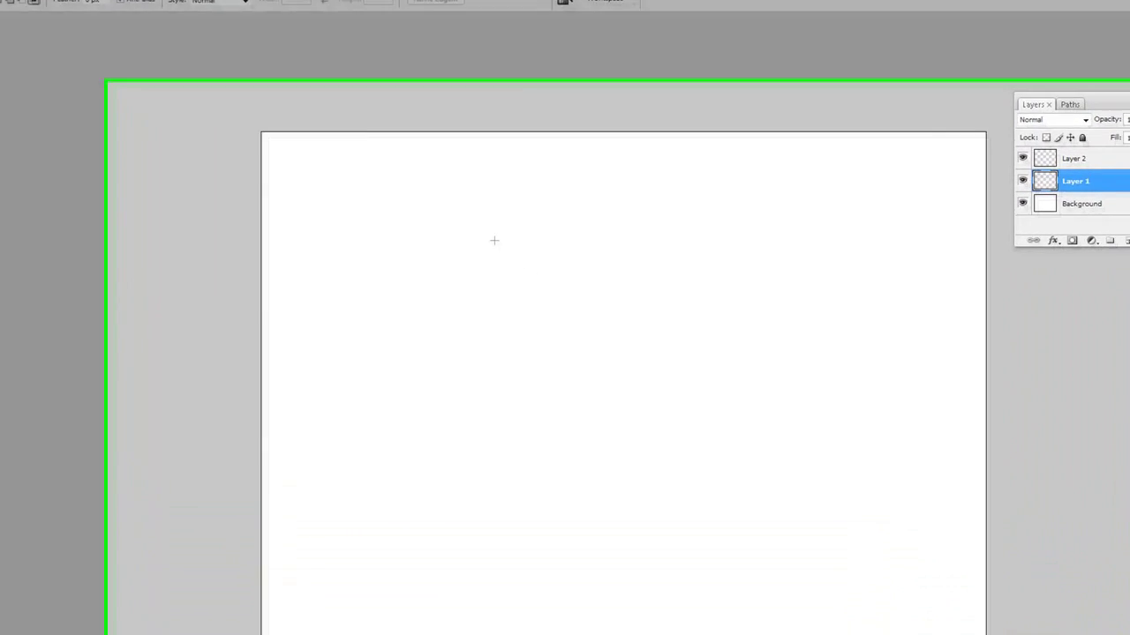
Draw a circular selection near the canvas's top centre on Layer 1 and fill it solid black
{"action": "left_click_drag", "start_coordinate": [537, 274], "coordinate": [677, 421]}
{"action": "left_click_drag", "start_coordinate": [563, 324], "coordinate": [616, 365]}
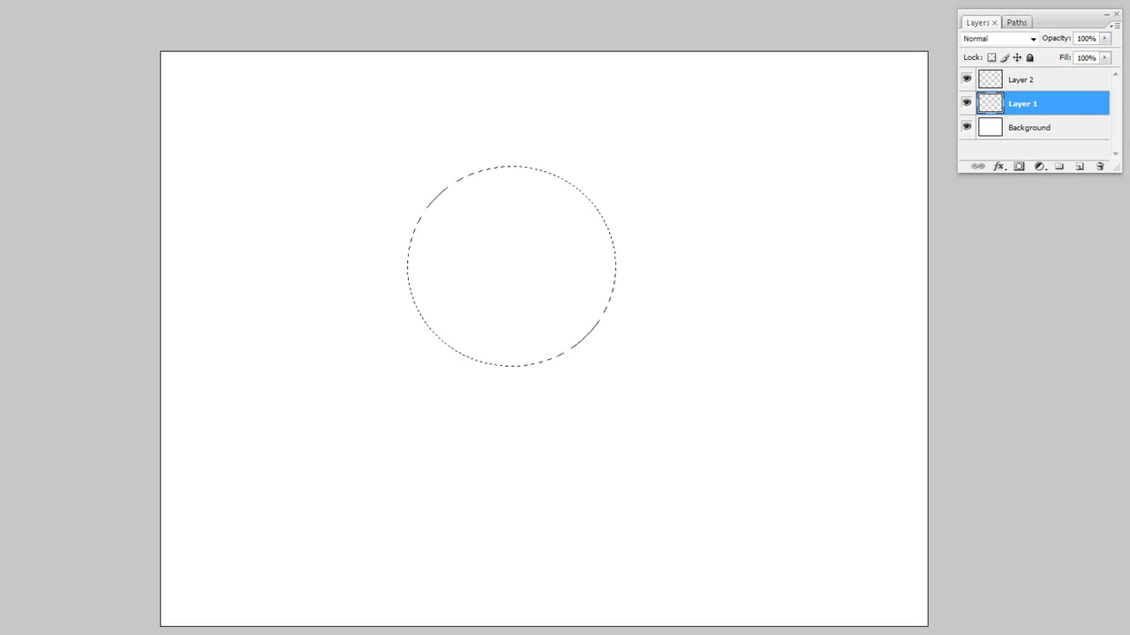
{"action": "key", "text": "alt+BackSpace"}
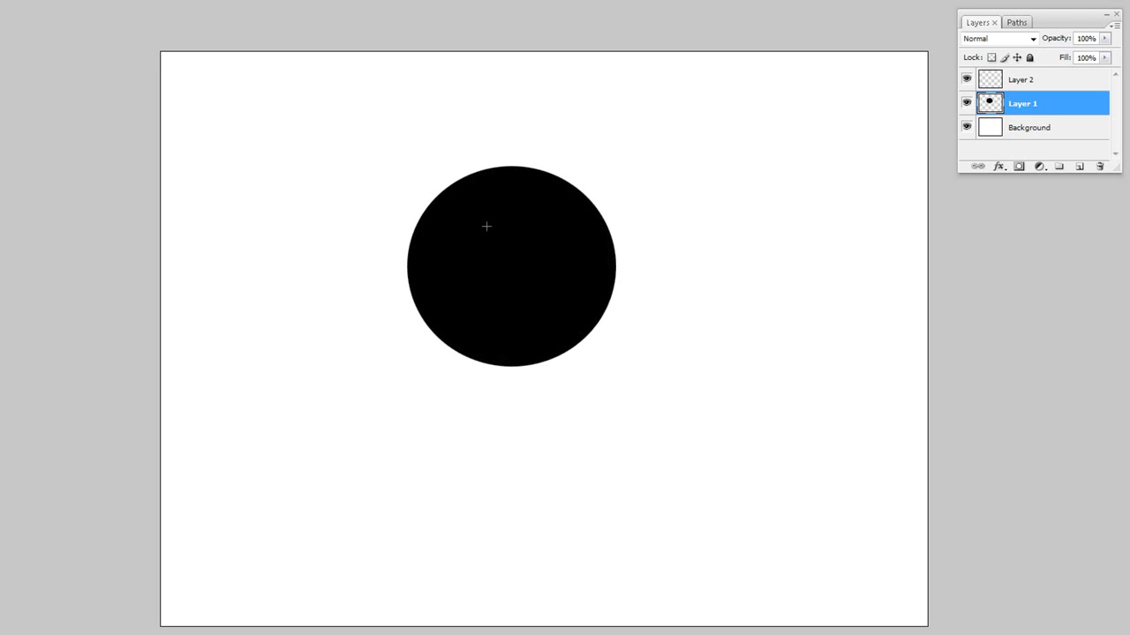
{"action": "left_click", "coordinate": [1024, 84]}
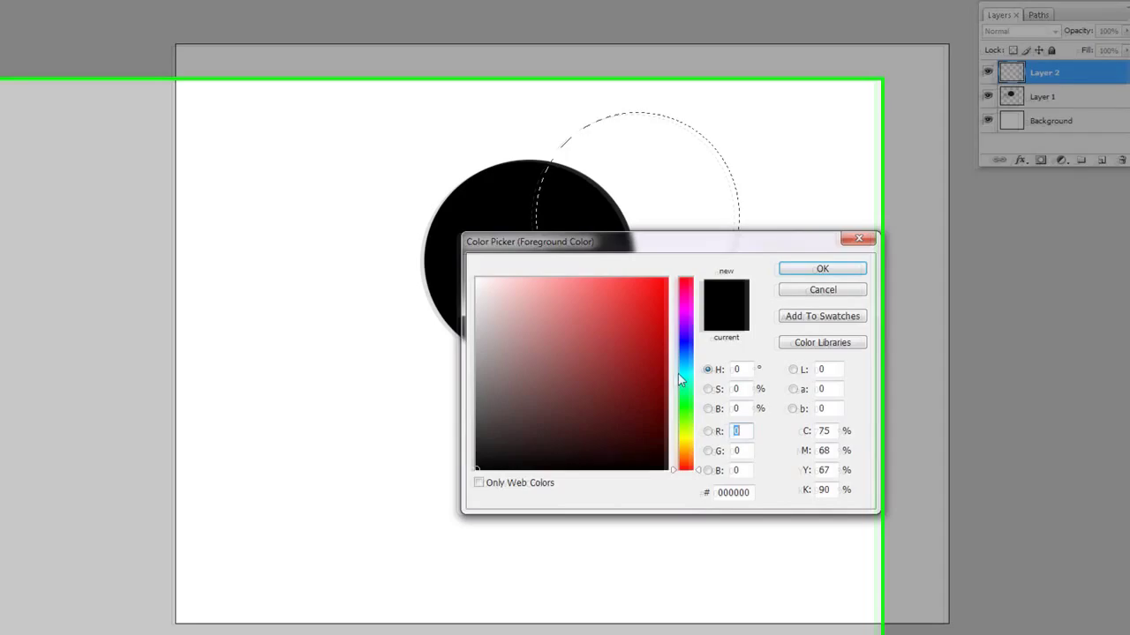
Set the foreground to cyan #14fff1, fill the circle on Layer 2, and nudge it down
{"action": "left_click_drag", "start_coordinate": [668, 403], "coordinate": [669, 398]}
{"action": "left_click_drag", "start_coordinate": [925, 346], "coordinate": [928, 327]}
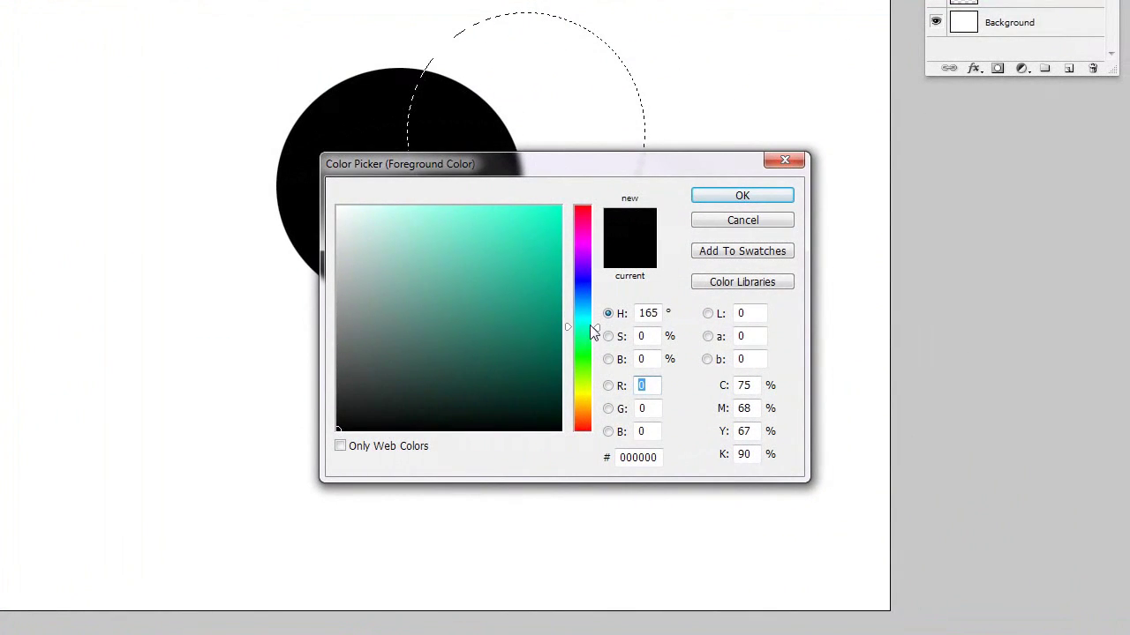
{"action": "left_click_drag", "start_coordinate": [593, 331], "coordinate": [593, 326]}
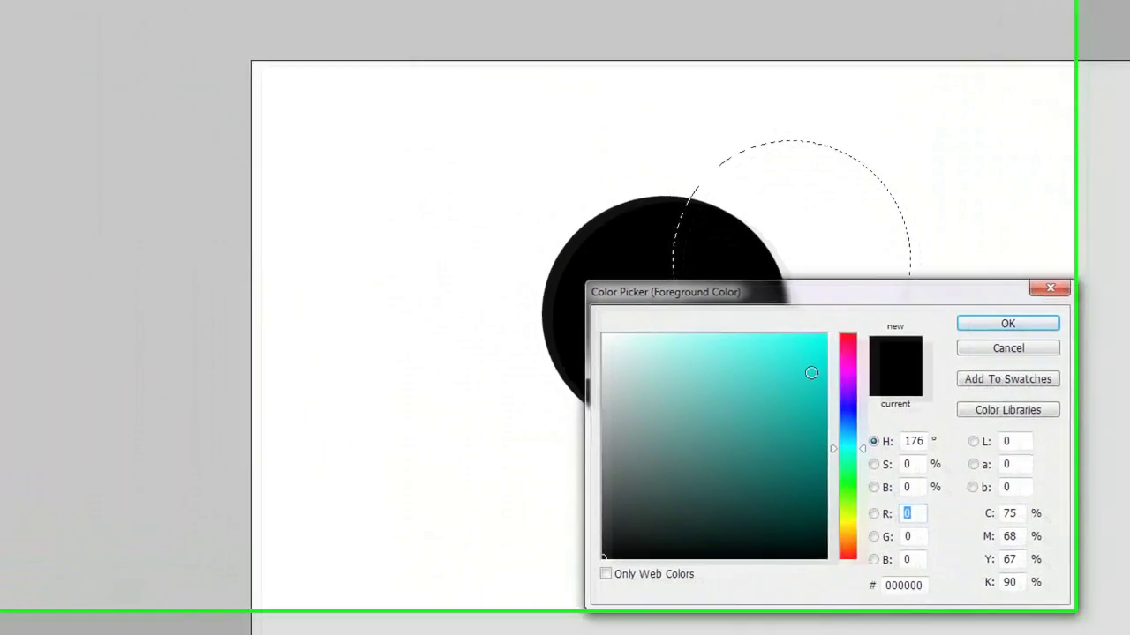
{"action": "left_click_drag", "start_coordinate": [546, 245], "coordinate": [578, 251]}
{"action": "left_click_drag", "start_coordinate": [902, 407], "coordinate": [867, 326]}
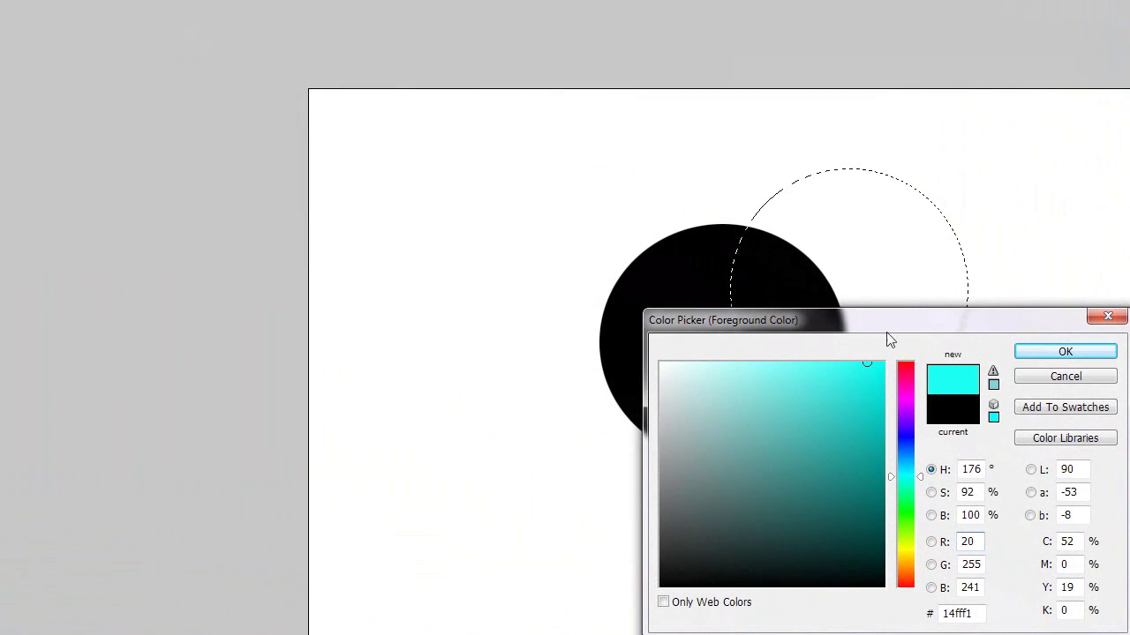
{"action": "left_click", "coordinate": [1045, 353]}
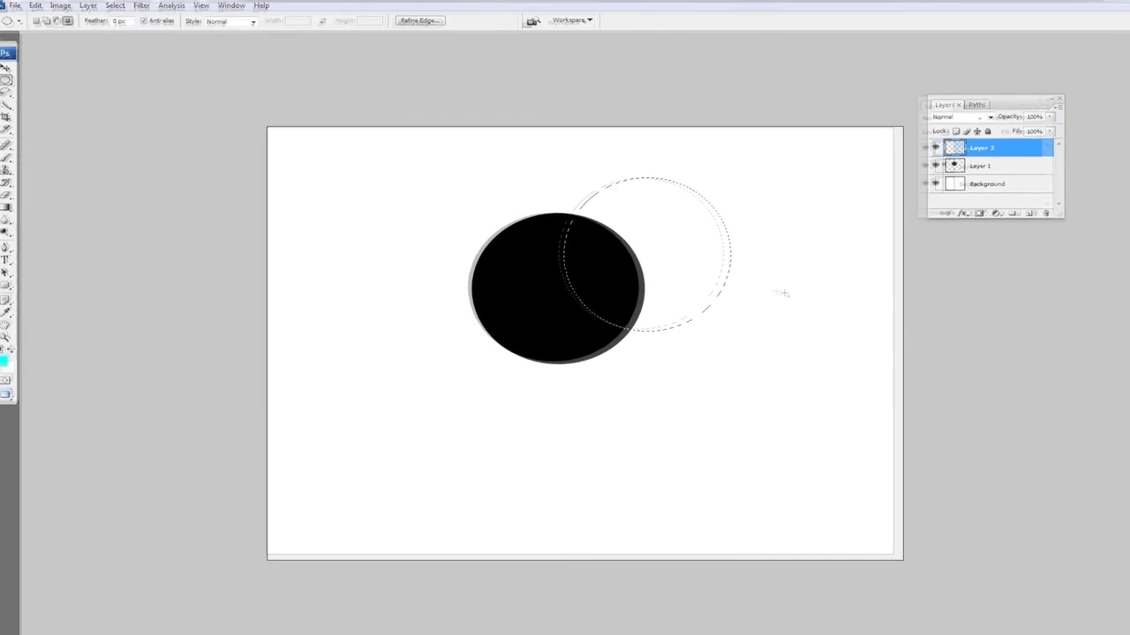
{"action": "key", "text": "alt+BackSpace"}
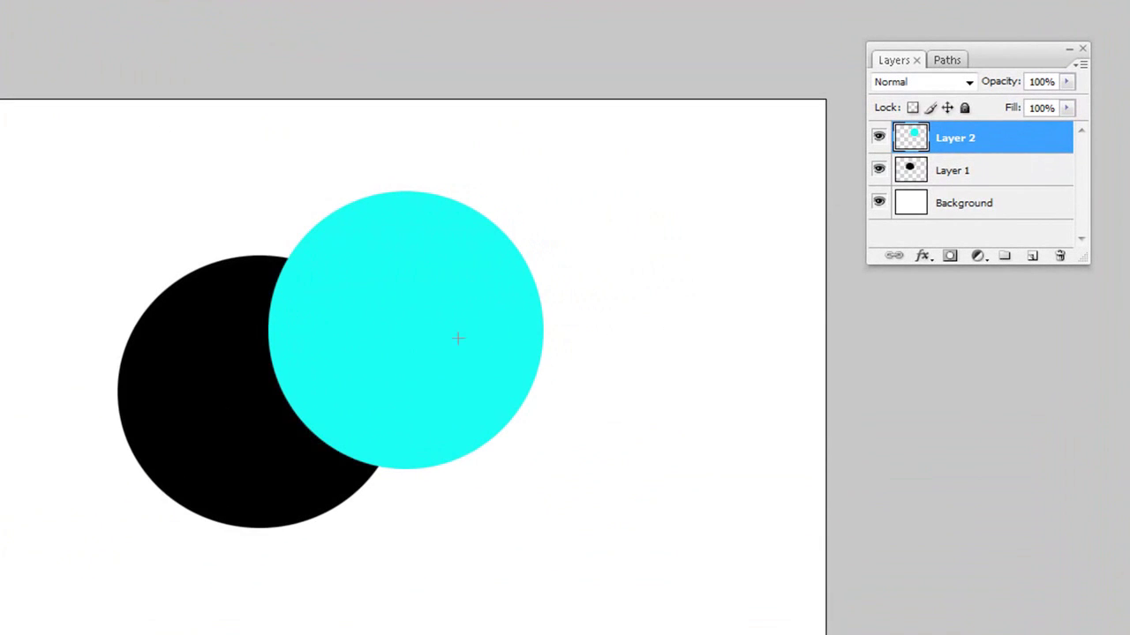
{"action": "left_click_drag", "start_coordinate": [439, 357], "coordinate": [441, 391]}
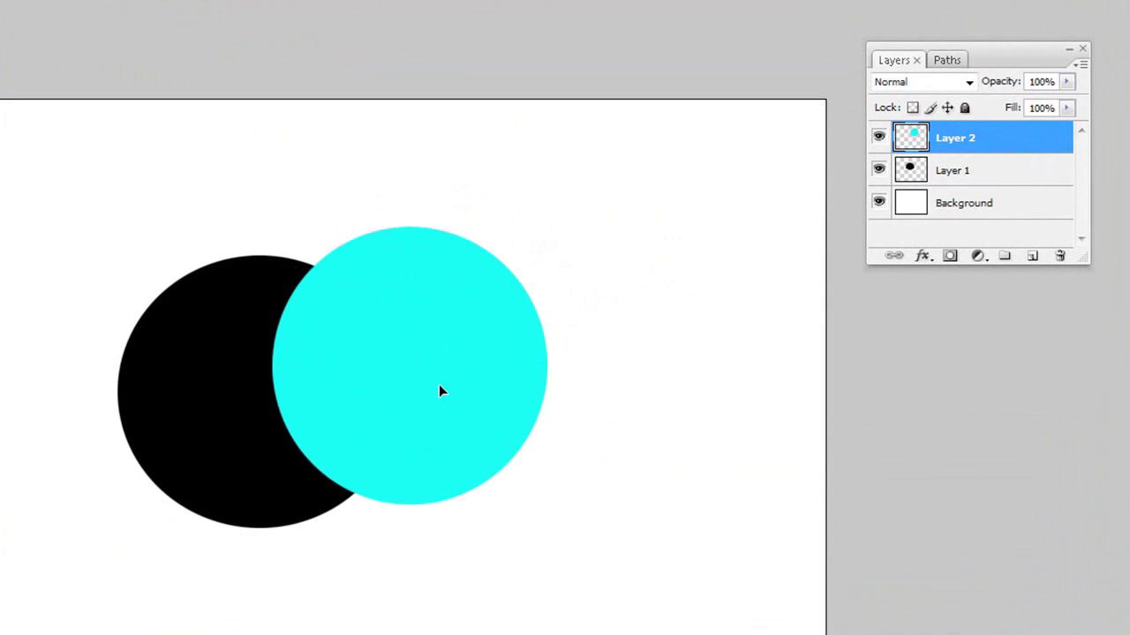
With Layer 2 active, drag the cyan circle up-left so it overlaps the black circle's upper right
{"action": "left_click", "coordinate": [942, 175]}
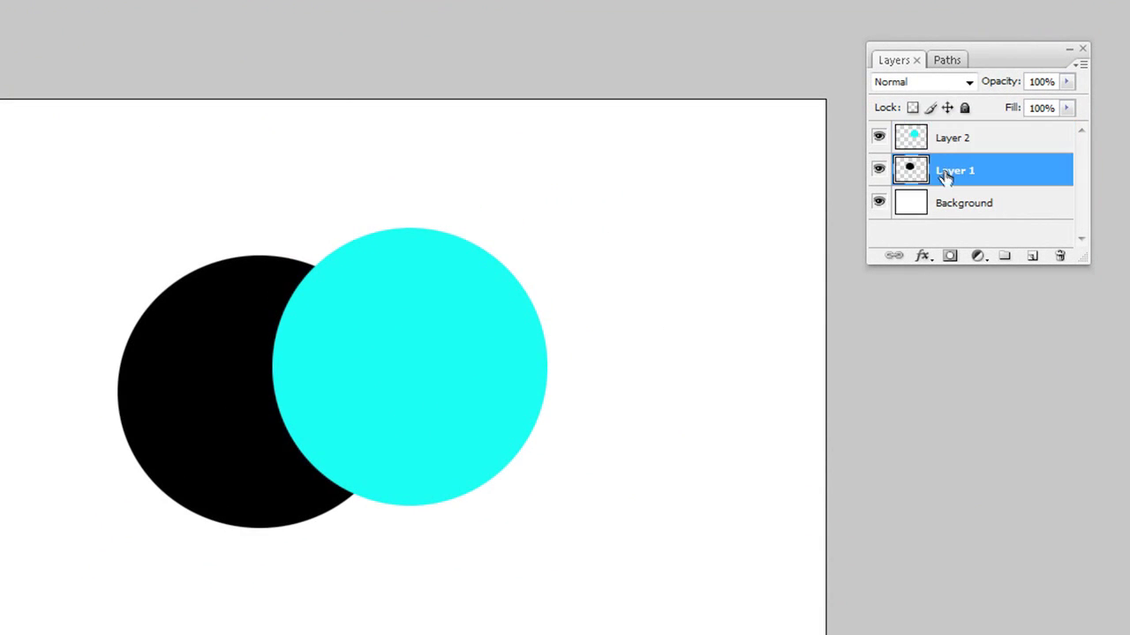
{"action": "left_click", "coordinate": [945, 148]}
{"action": "left_click", "coordinate": [966, 170]}
{"action": "left_click", "coordinate": [971, 137]}
{"action": "left_click", "coordinate": [958, 175]}
{"action": "left_click", "coordinate": [984, 149]}
{"action": "left_click_drag", "start_coordinate": [432, 410], "coordinate": [406, 380]}
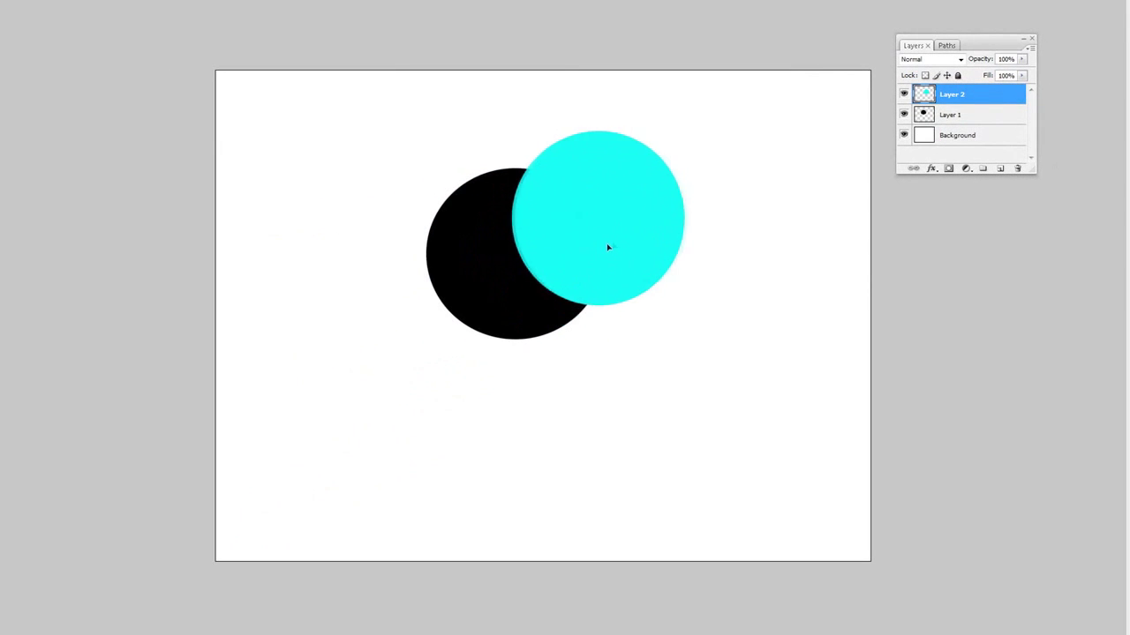
{"action": "left_click_drag", "start_coordinate": [609, 248], "coordinate": [606, 249]}
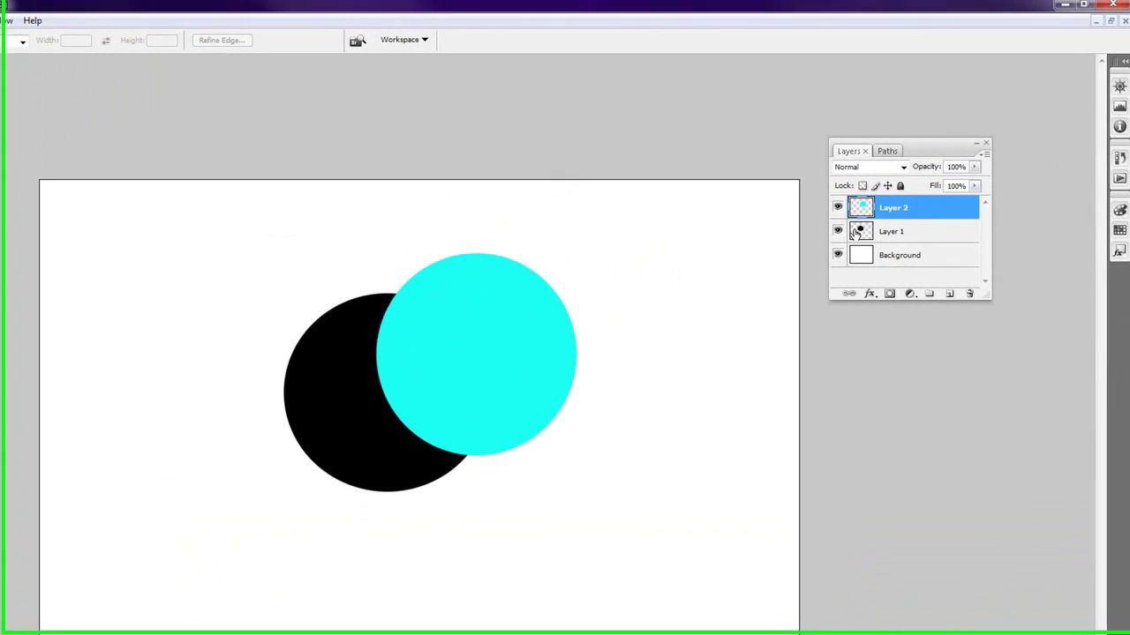
{"action": "left_click", "coordinate": [924, 114]}
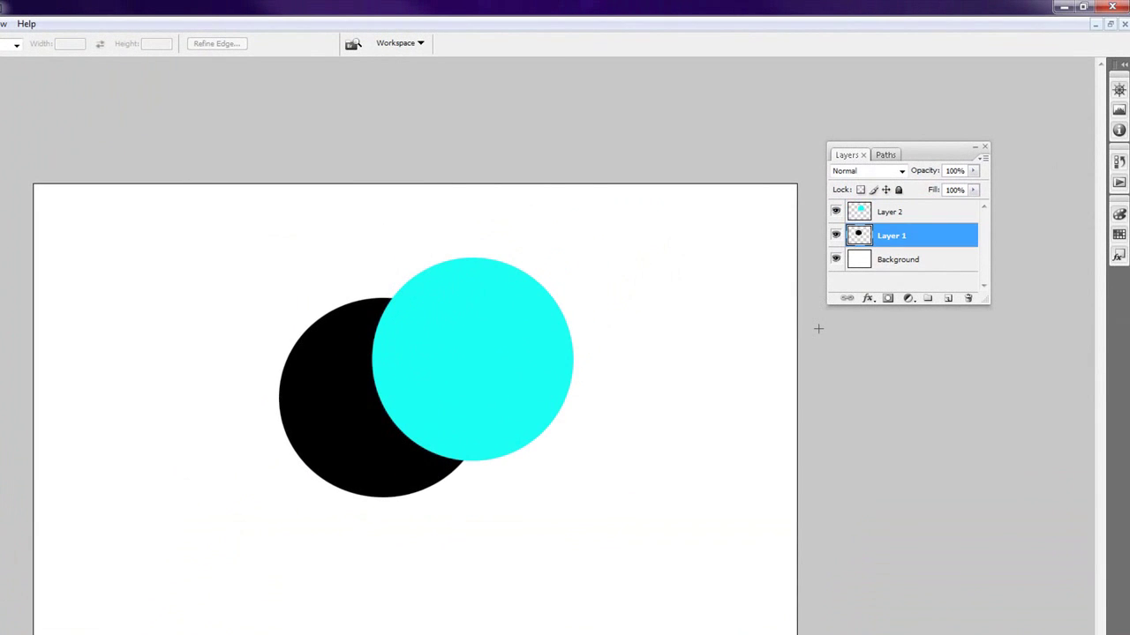
{"action": "left_click", "coordinate": [869, 210]}
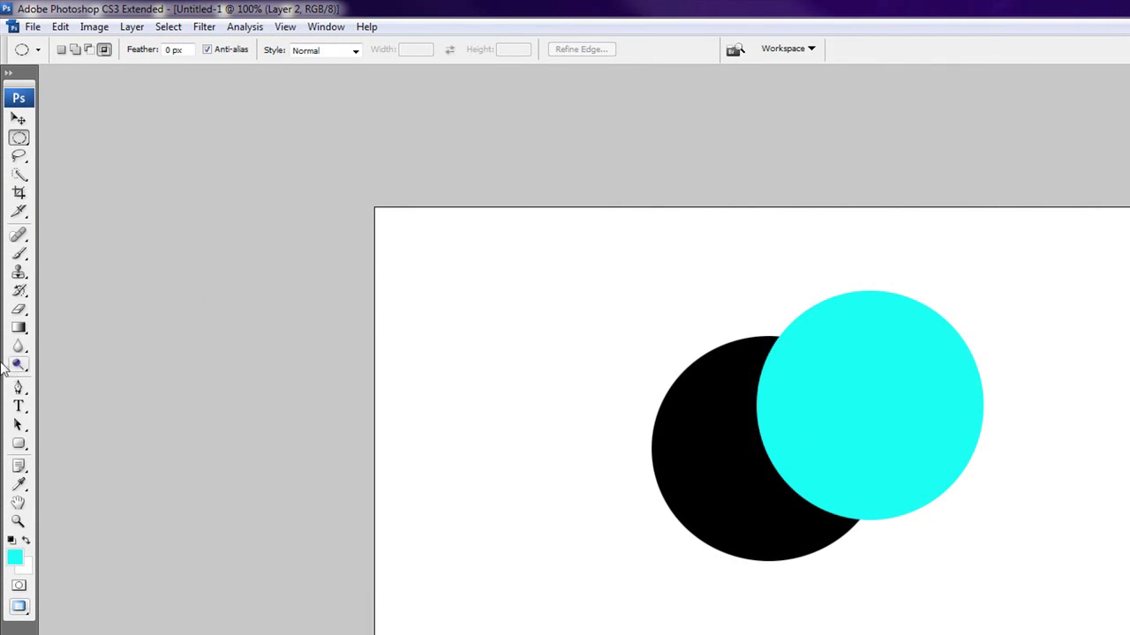
{"action": "key", "text": "e"}
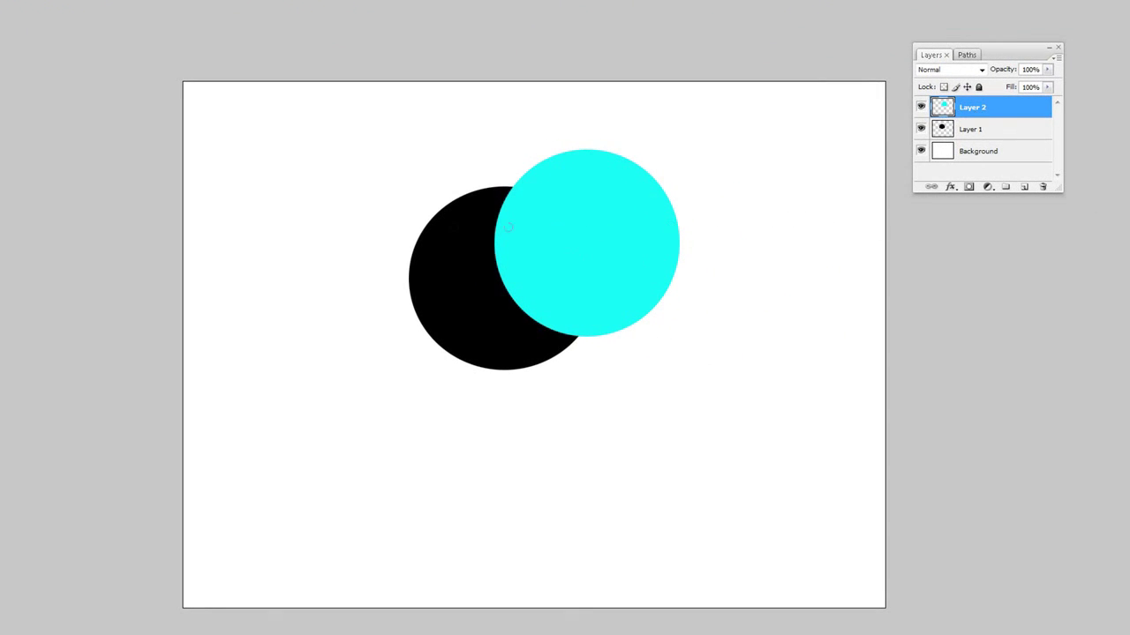
{"action": "mouse_move", "coordinate": [506, 207]}
{"action": "left_mouse_down"}
{"action": "mouse_move", "coordinate": [570, 267]}
{"action": "mouse_move", "coordinate": [602, 267]}
{"action": "mouse_move", "coordinate": [653, 291]}
{"action": "mouse_move", "coordinate": [676, 284]}
{"action": "left_mouse_up"}
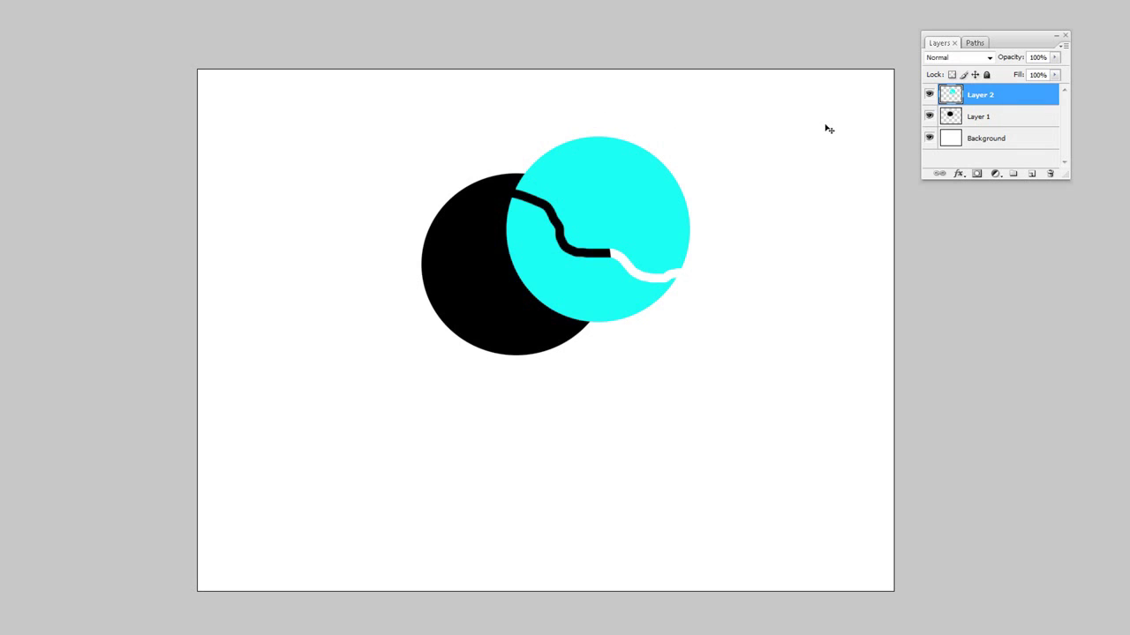
{"action": "key", "text": "ctrl+z"}
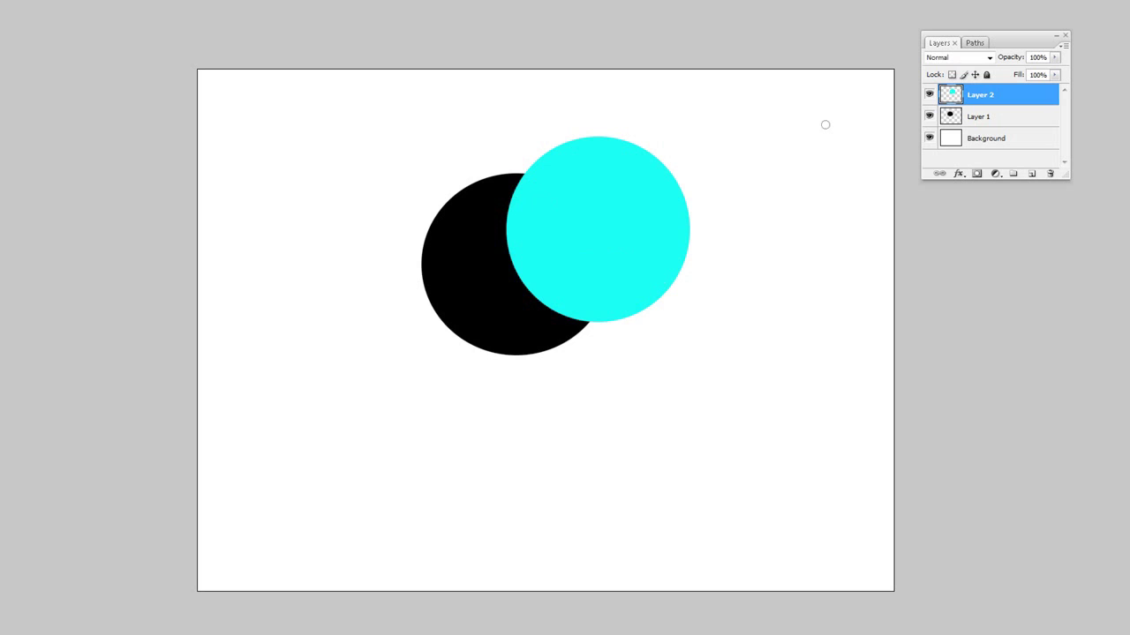
{"action": "left_click", "coordinate": [955, 121]}
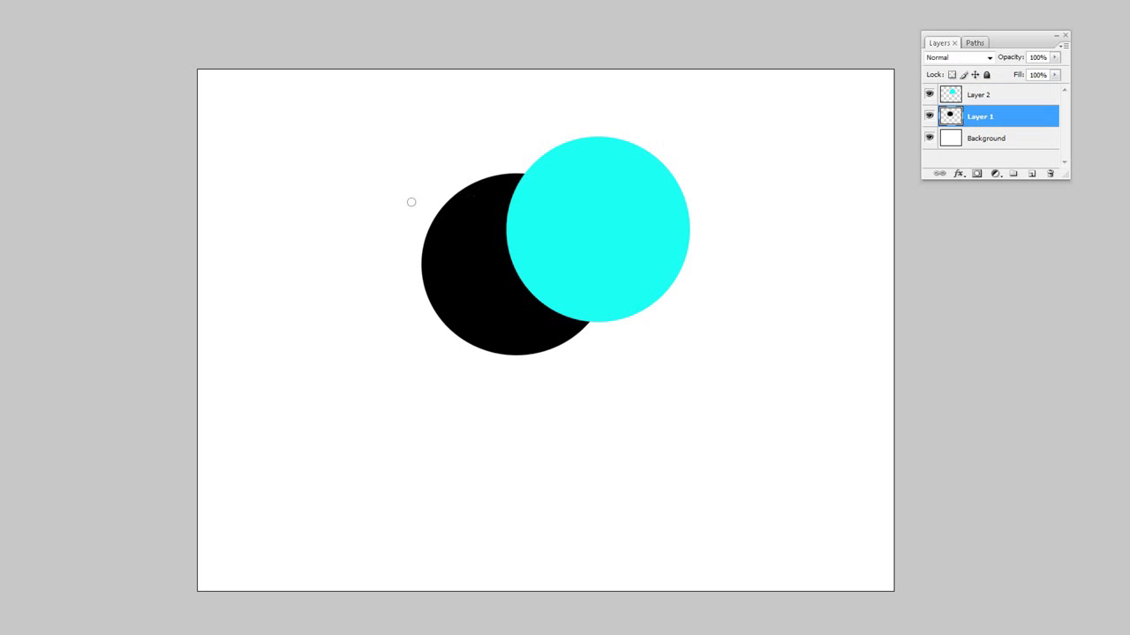
{"action": "left_click_drag", "start_coordinate": [422, 211], "coordinate": [522, 224]}
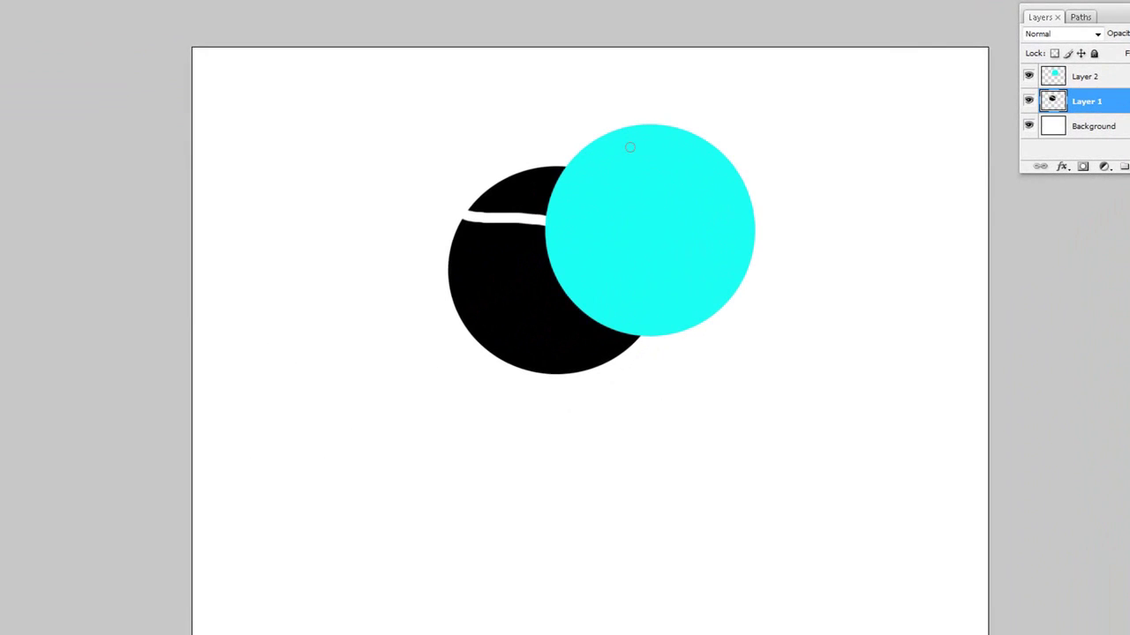
{"action": "mouse_move", "coordinate": [443, 263]}
{"action": "left_mouse_down"}
{"action": "mouse_move", "coordinate": [591, 344]}
{"action": "mouse_move", "coordinate": [774, 341]}
{"action": "left_mouse_up"}
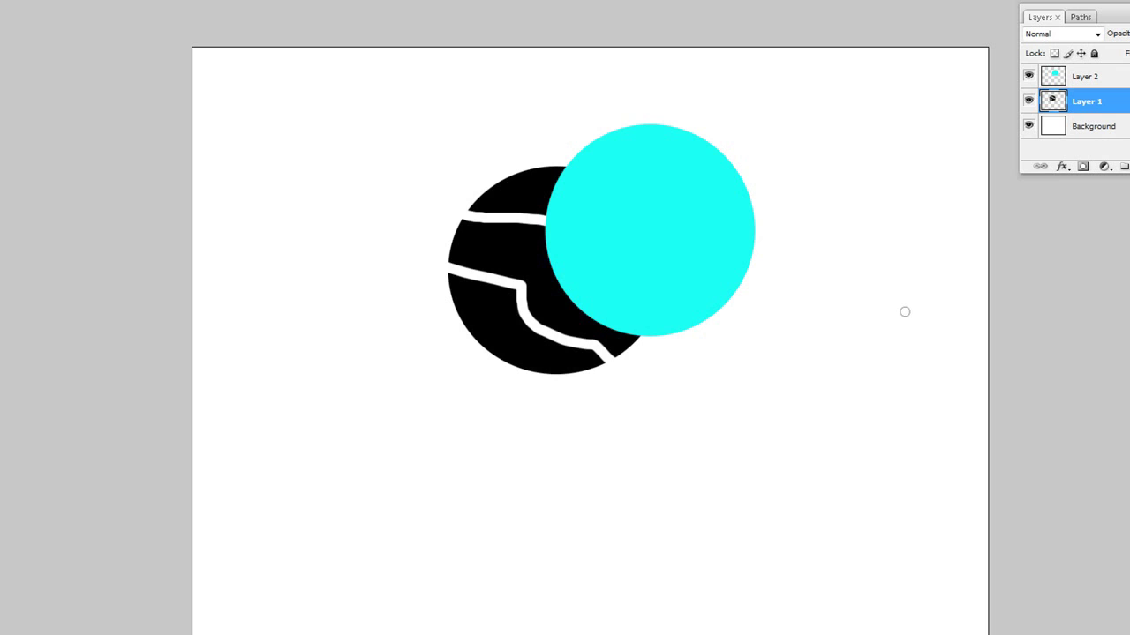
{"action": "key", "text": "ctrl+z"}
{"action": "key", "text": "ctrl+alt+z"}
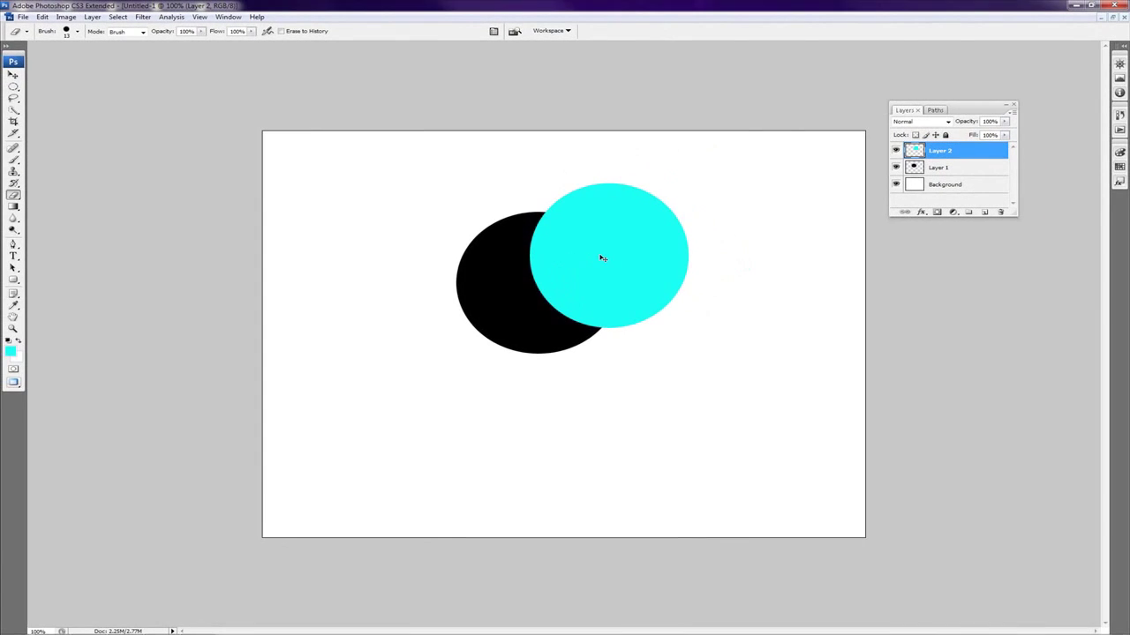
Reposition the cyan circle, dismiss the fx layer-style menu unused, then shift the circle slightly right
{"action": "left_click_drag", "start_coordinate": [600, 255], "coordinate": [592, 277]}
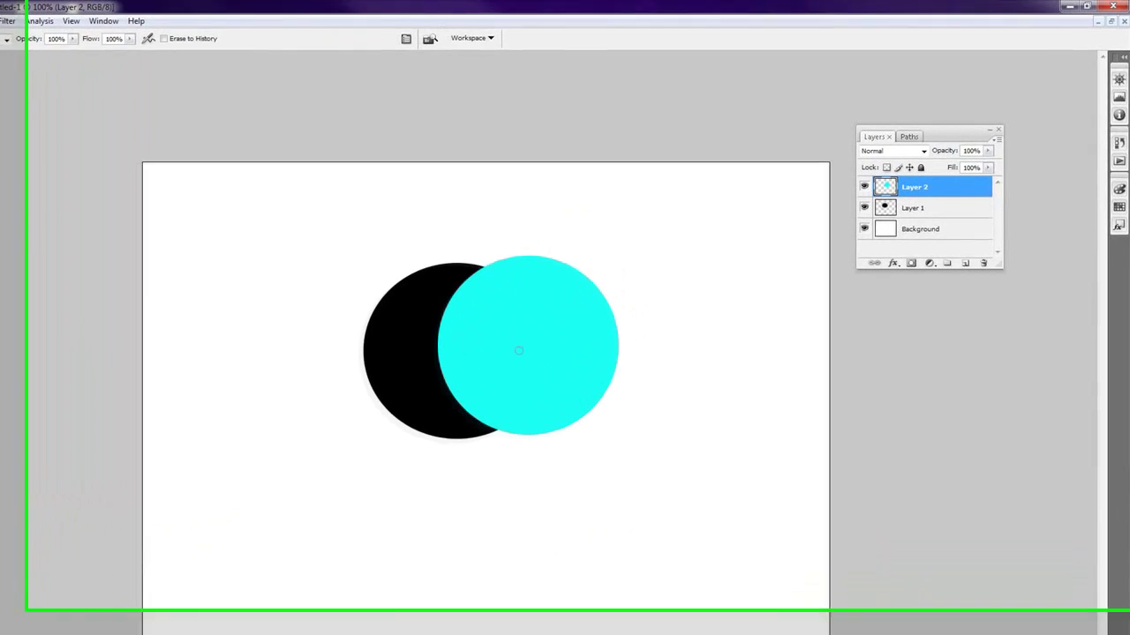
{"action": "left_click_drag", "start_coordinate": [547, 345], "coordinate": [521, 349]}
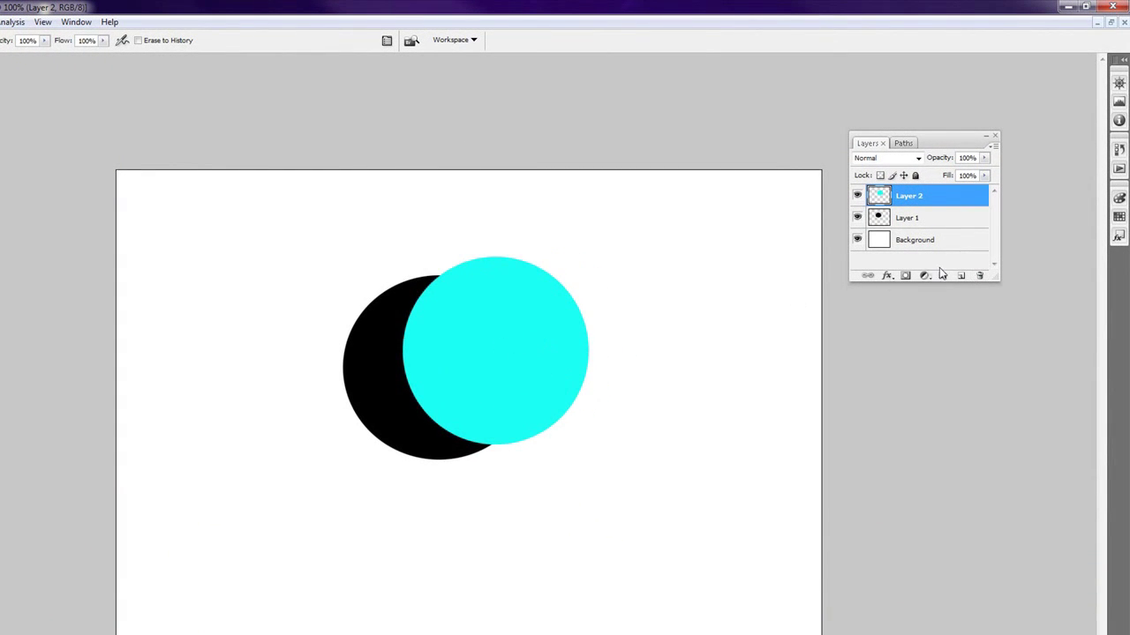
{"action": "left_click", "coordinate": [885, 276]}
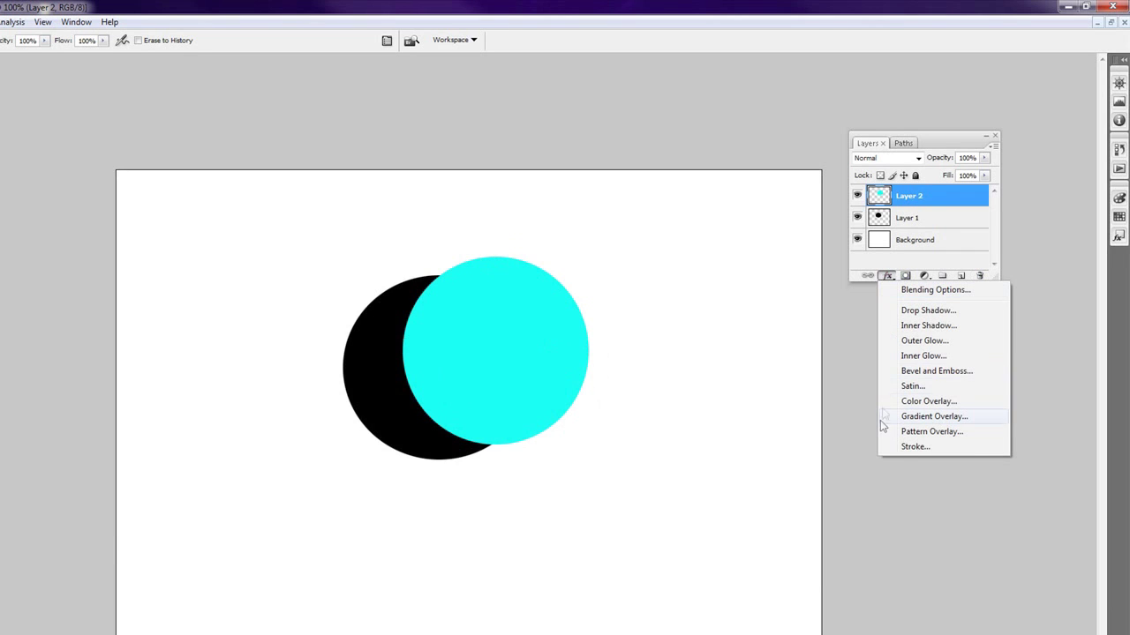
{"action": "left_click", "coordinate": [881, 194]}
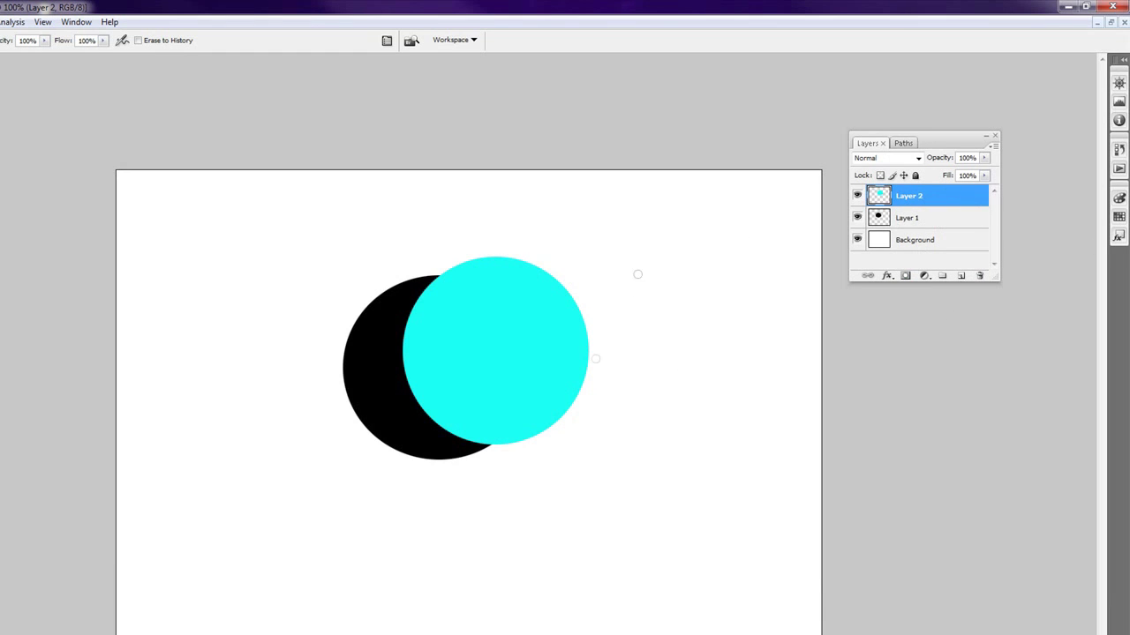
{"action": "left_click_drag", "start_coordinate": [540, 380], "coordinate": [560, 372]}
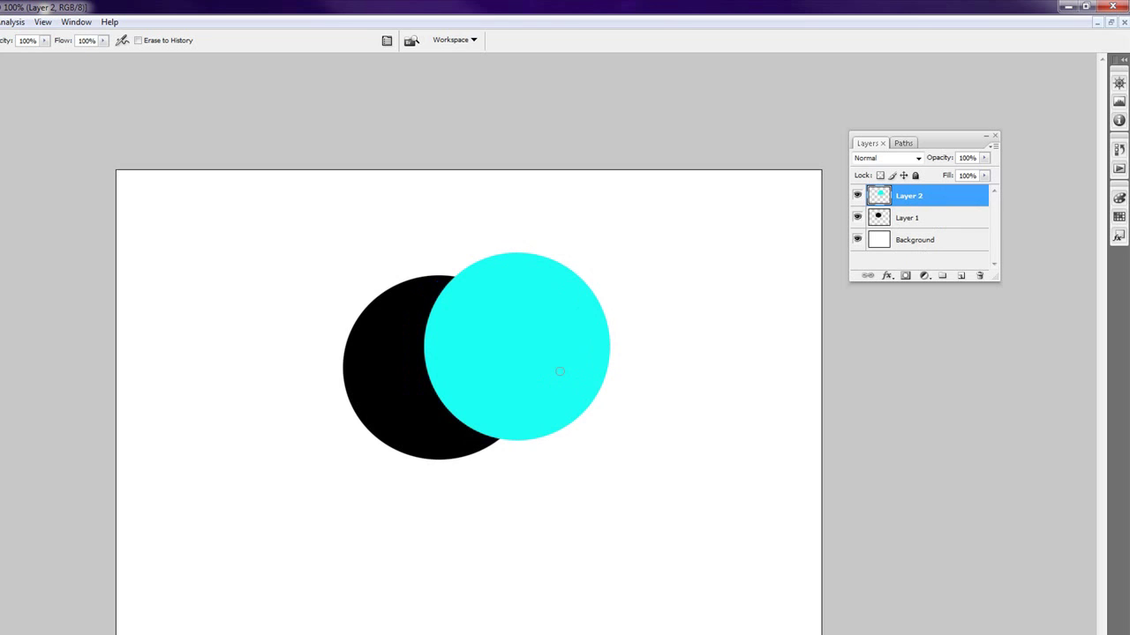
Set the cyan Layer 2's opacity to 50%
{"action": "left_click", "coordinate": [984, 157]}
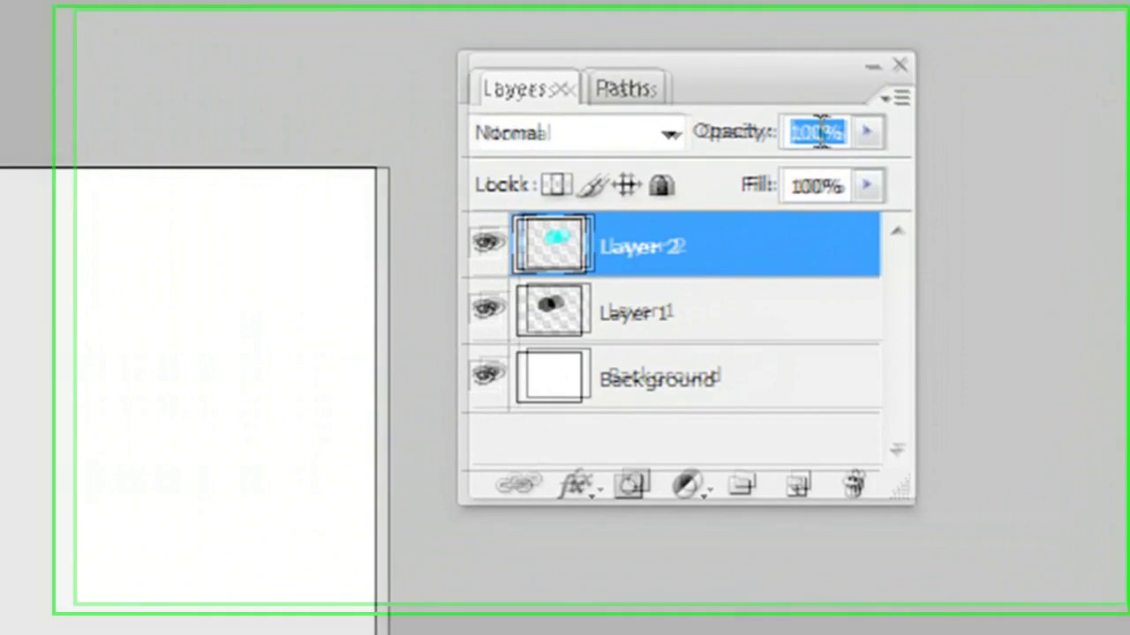
{"action": "left_click", "coordinate": [931, 154]}
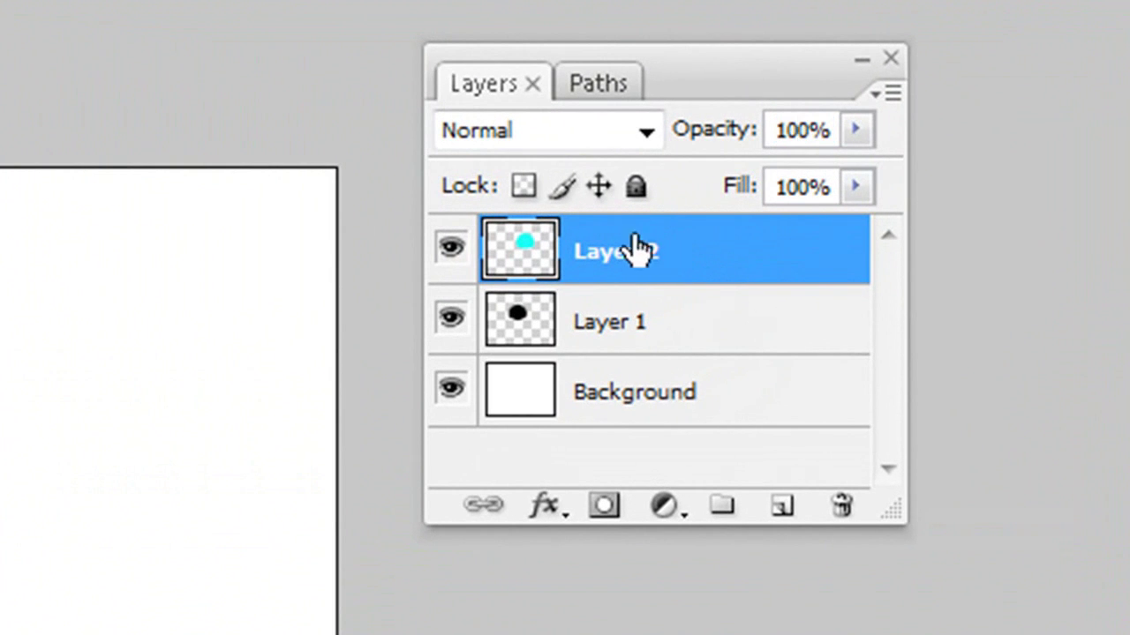
{"action": "double_click", "coordinate": [801, 132]}
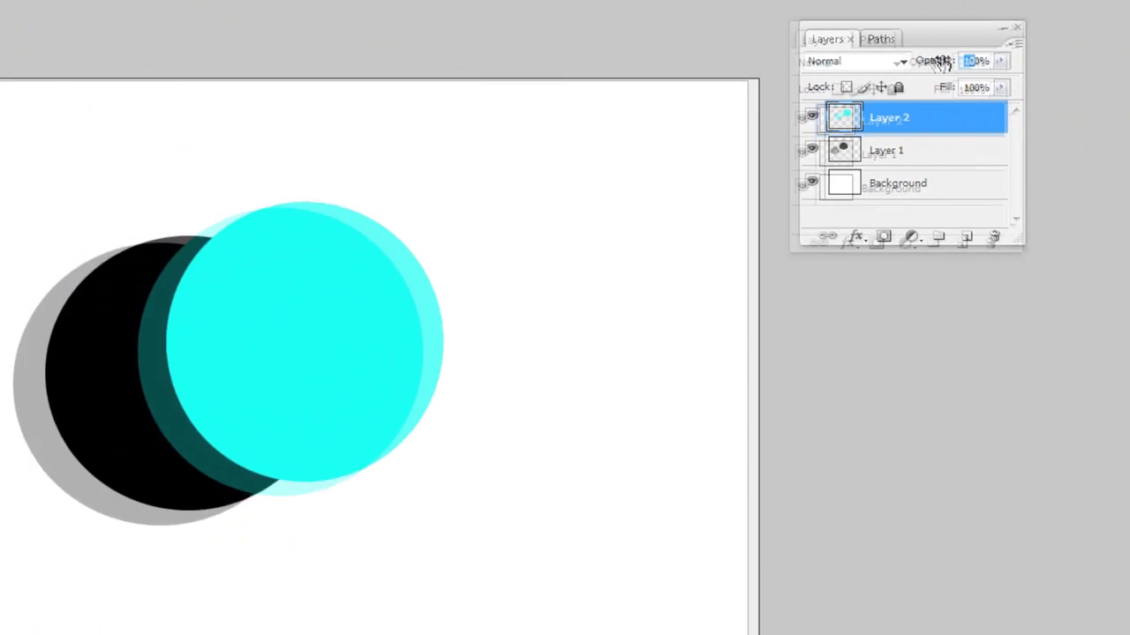
{"action": "type", "text": "50"}
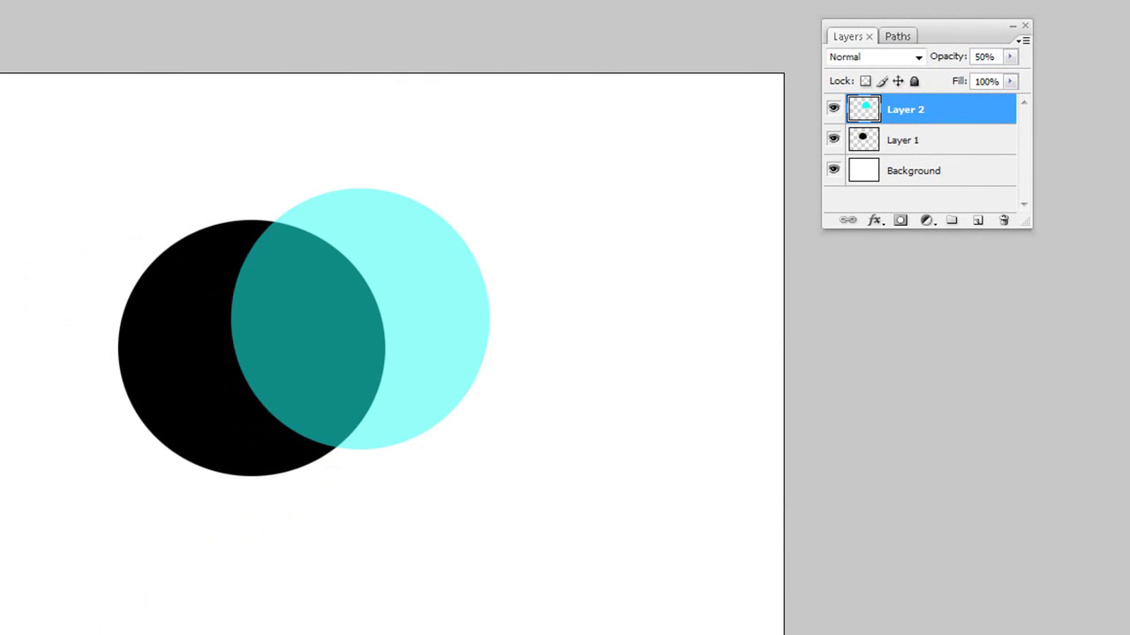
After checking Layer 1, restore Layer 2's opacity to 100%
{"action": "left_click", "coordinate": [865, 146]}
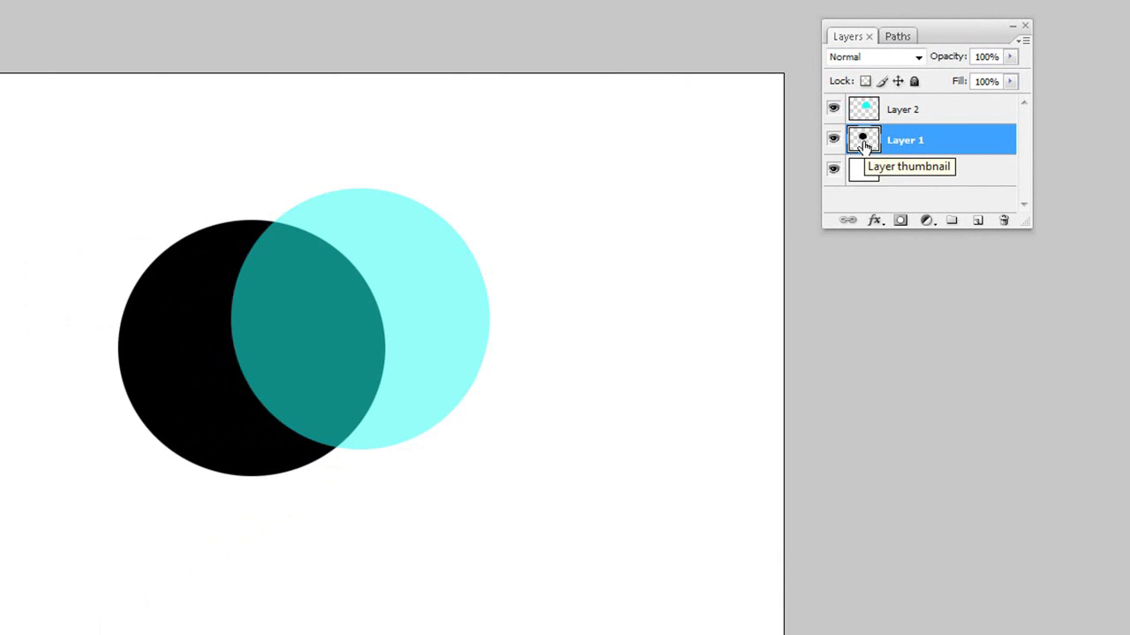
{"action": "left_click", "coordinate": [861, 112]}
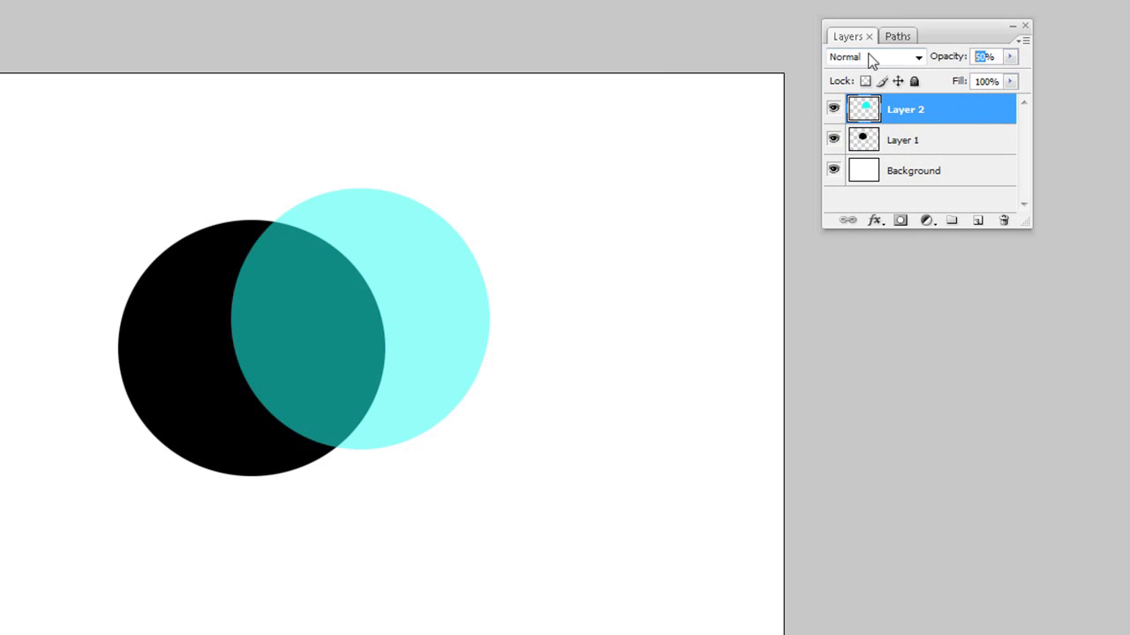
{"action": "left_click", "coordinate": [999, 56]}
{"action": "type", "text": "100"}
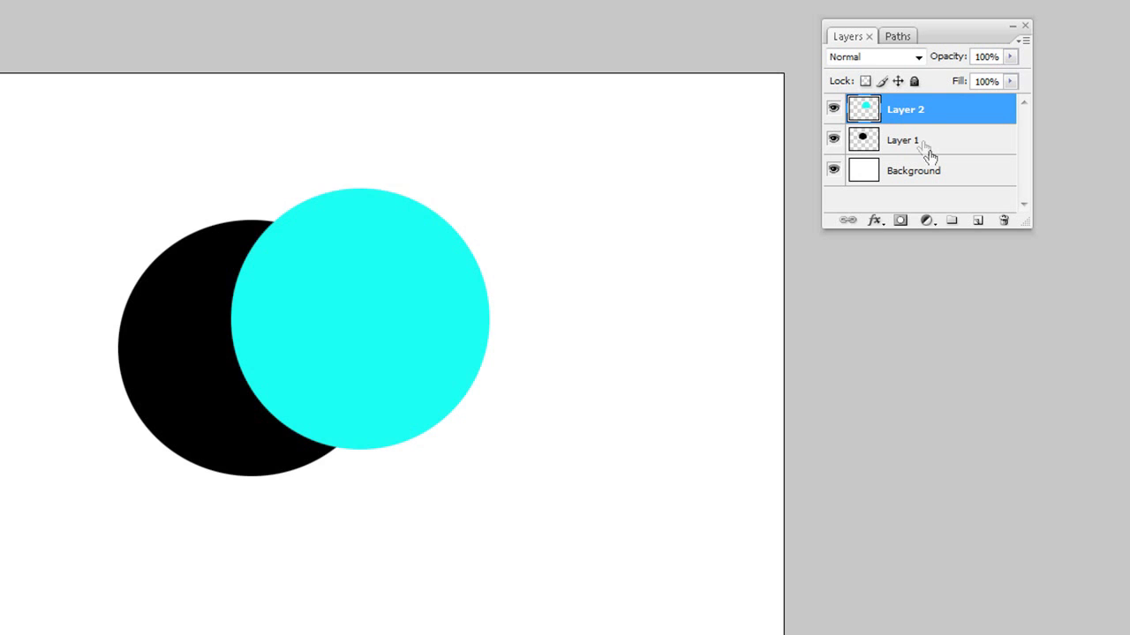
{"action": "left_click", "coordinate": [917, 57]}
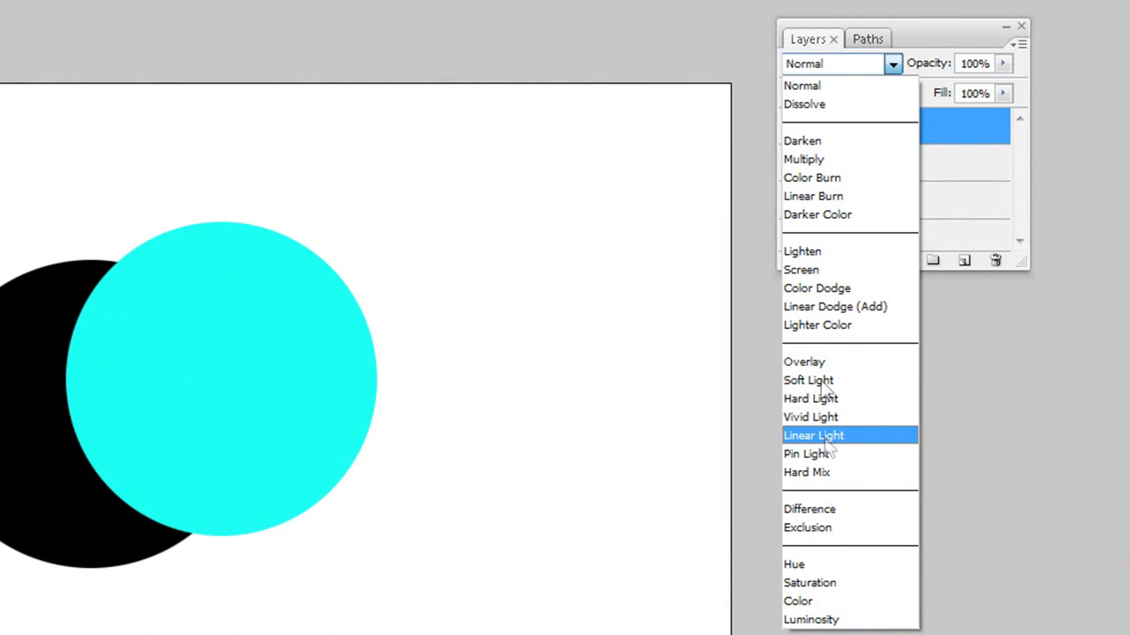
Leave Layer 2's blend mode at Normal, then make the Layers panel taller and move it up
{"action": "left_click", "coordinate": [813, 68]}
{"action": "left_click", "coordinate": [882, 67]}
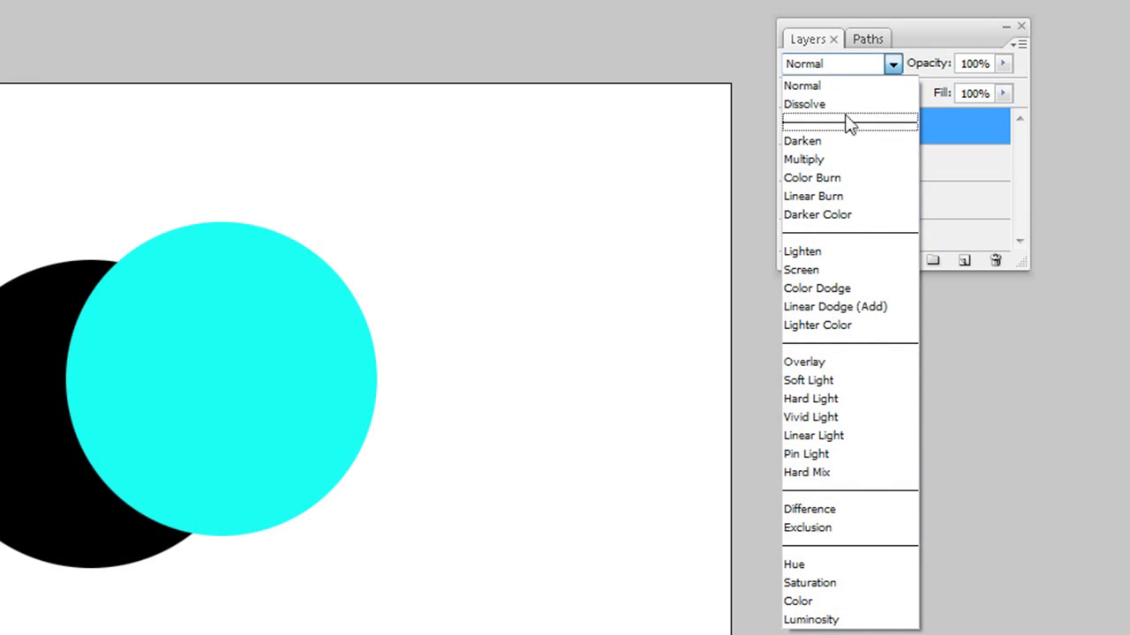
{"action": "left_click", "coordinate": [854, 70]}
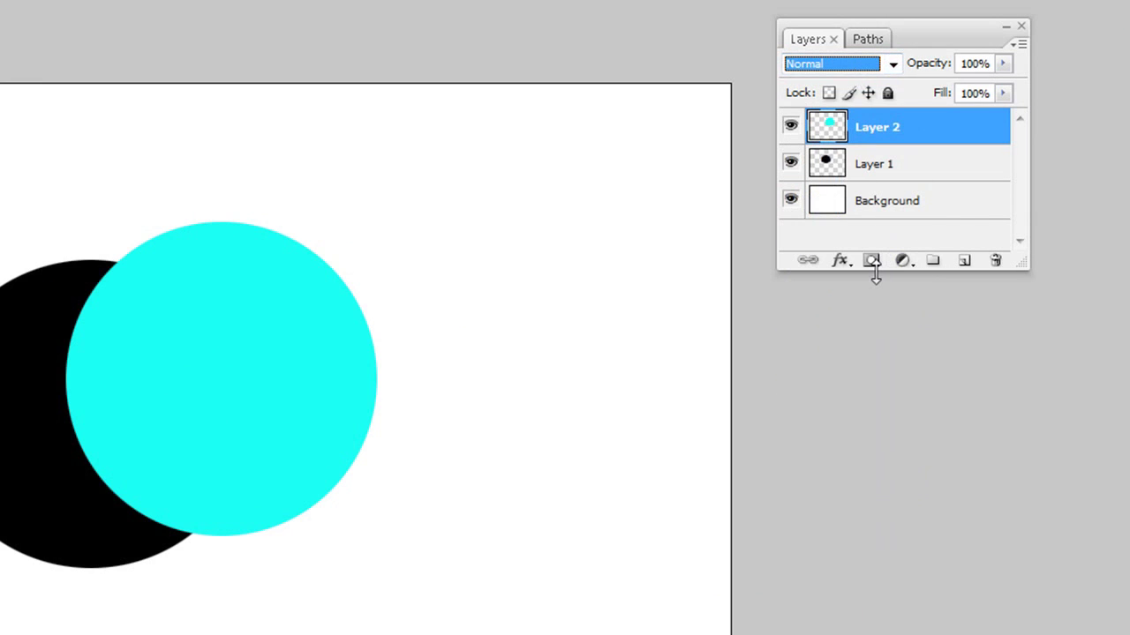
{"action": "left_click_drag", "start_coordinate": [876, 277], "coordinate": [875, 353]}
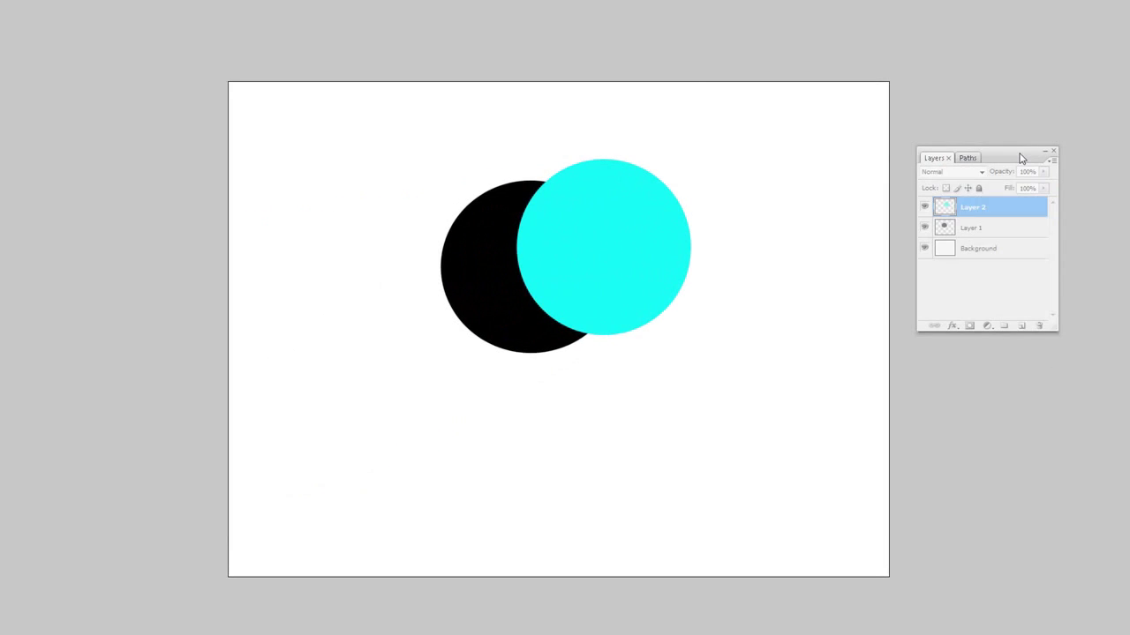
{"action": "left_click_drag", "start_coordinate": [1010, 157], "coordinate": [831, 99]}
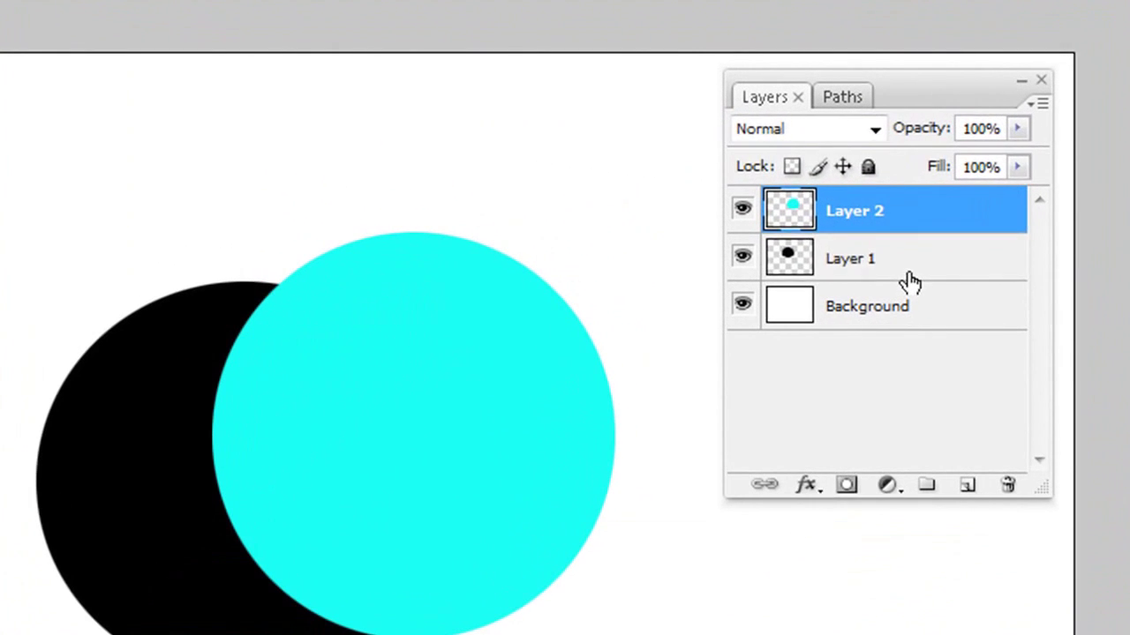
Select only Layer 1 and Layer 2, leaving Background out, and merge them into one layer
{"action": "left_click", "coordinate": [824, 213], "text": "shift"}
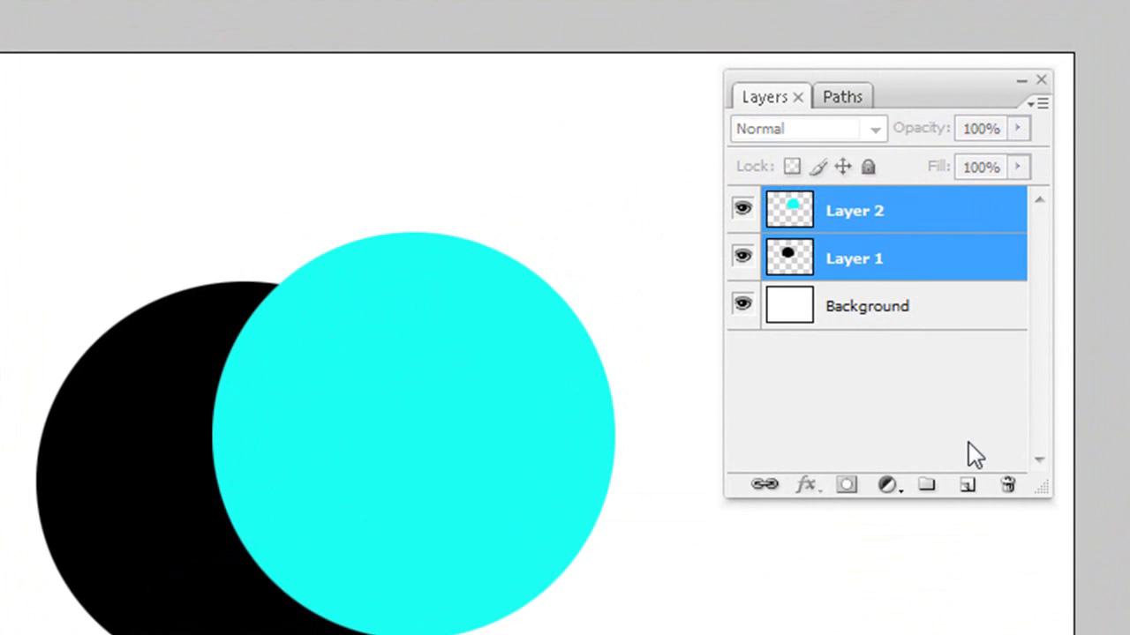
{"action": "left_click", "coordinate": [897, 307], "text": "shift"}
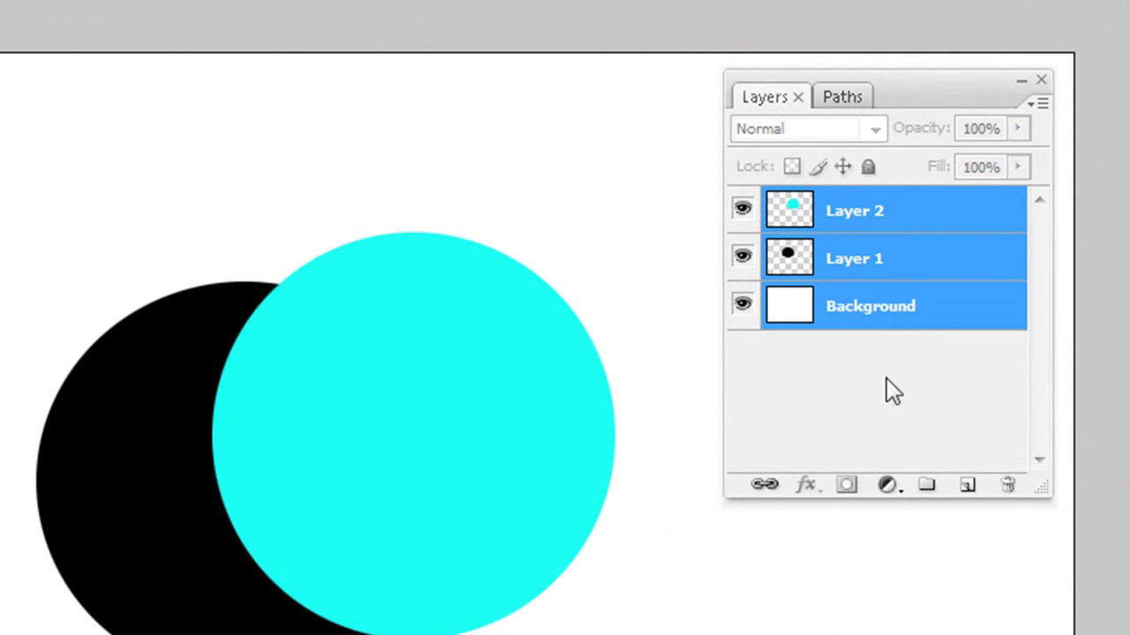
{"action": "left_click", "coordinate": [882, 323], "text": "ctrl"}
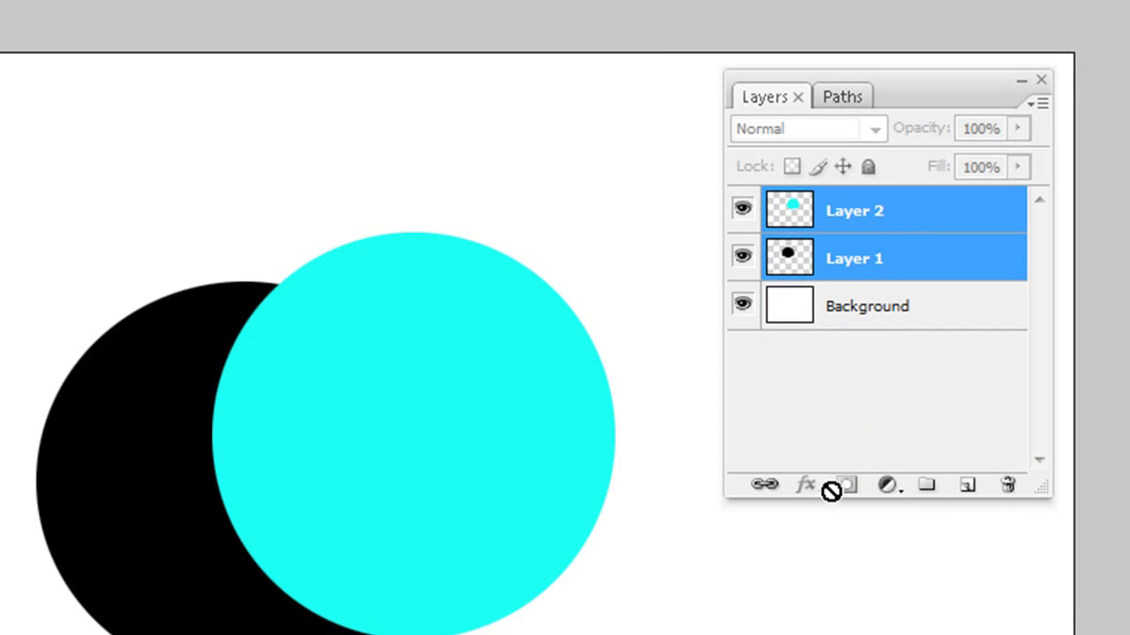
{"action": "key", "text": "ctrl+e"}
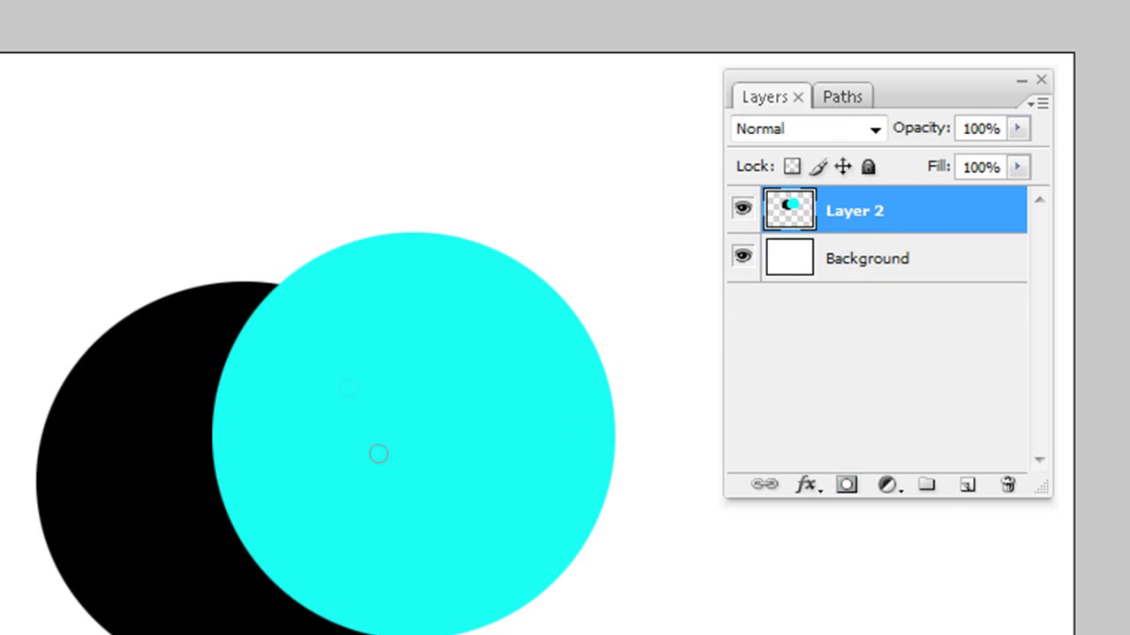
Rename the merged circles layer to 'Merged'
{"action": "double_click", "coordinate": [860, 212]}
{"action": "type", "text": "Merged"}
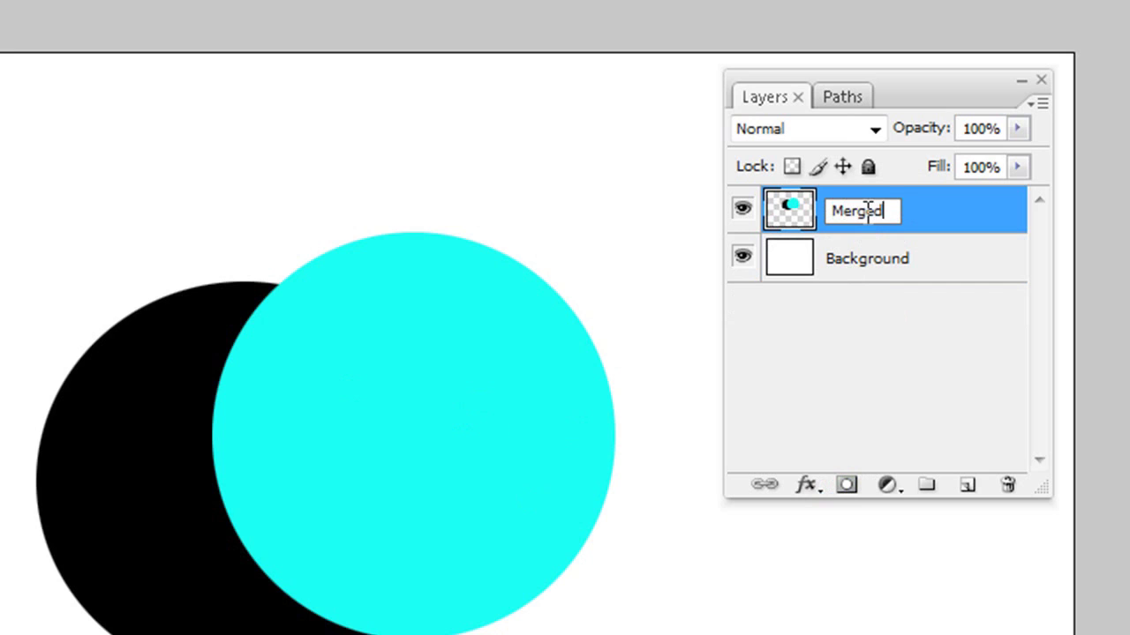
{"action": "key", "text": "Return"}
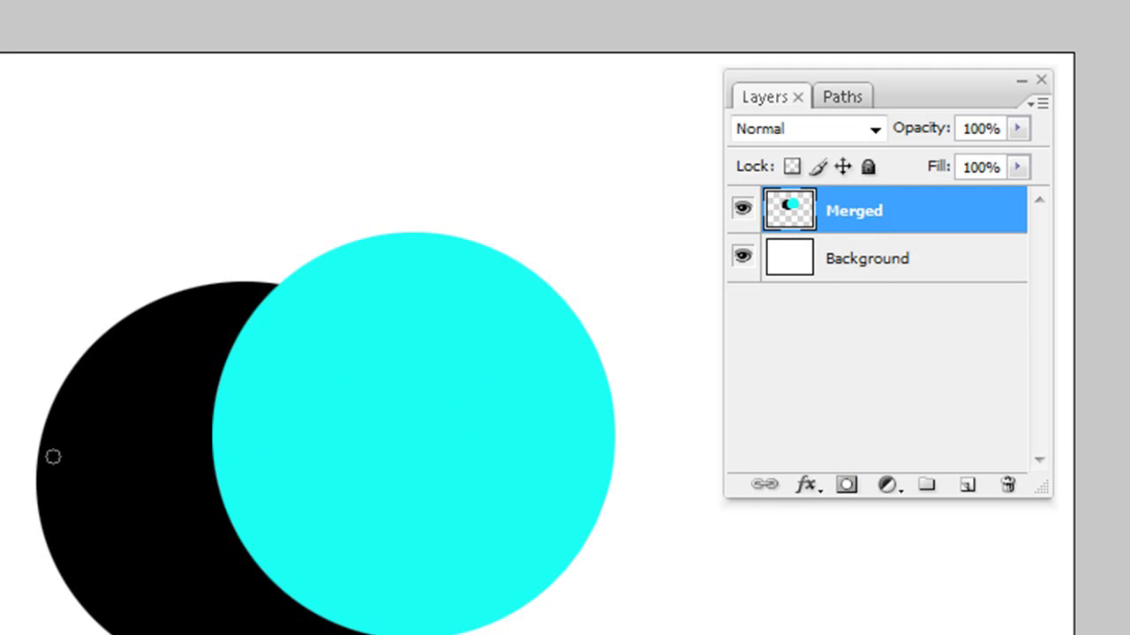